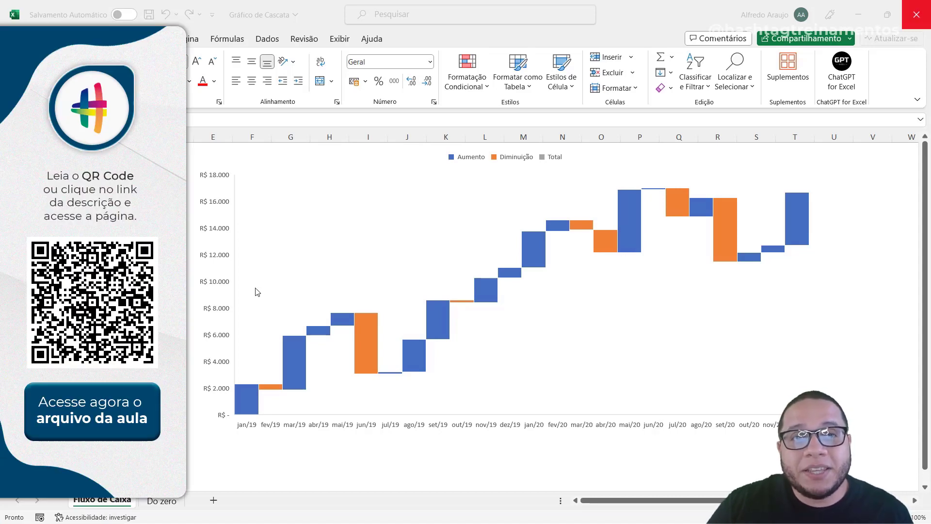
Step: Examine the Resultado and Saldo entries for January to March on the Fluxo de Caixa sheet, including the running-balance formulas
{"action": "key", "text": "alt+Tab"}
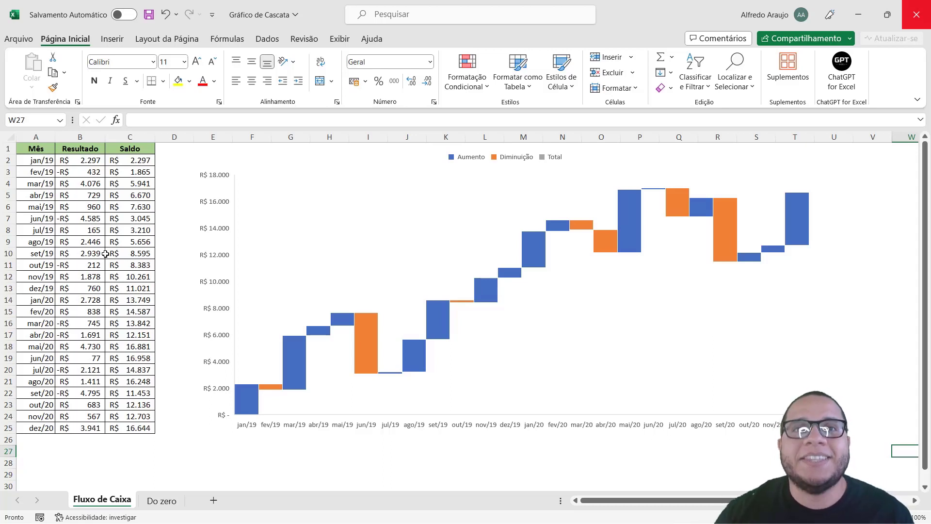
{"action": "left_click", "coordinate": [85, 232]}
{"action": "scroll", "coordinate": [78, 182], "scroll_direction": "up", "scroll_amount": 6, "text": "ctrl"}
{"action": "scroll", "coordinate": [74, 182], "scroll_direction": "up", "scroll_amount": 2, "text": "ctrl"}
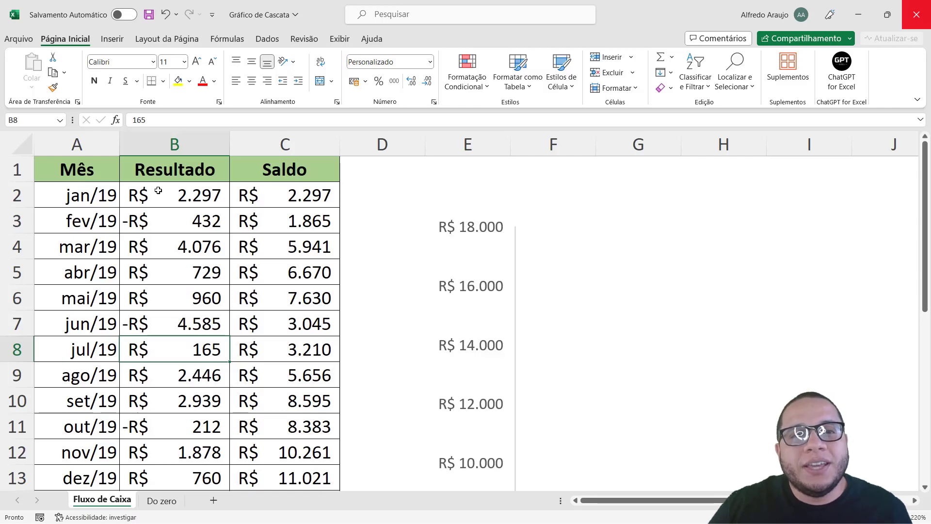
{"action": "left_click_drag", "start_coordinate": [167, 194], "coordinate": [256, 195]}
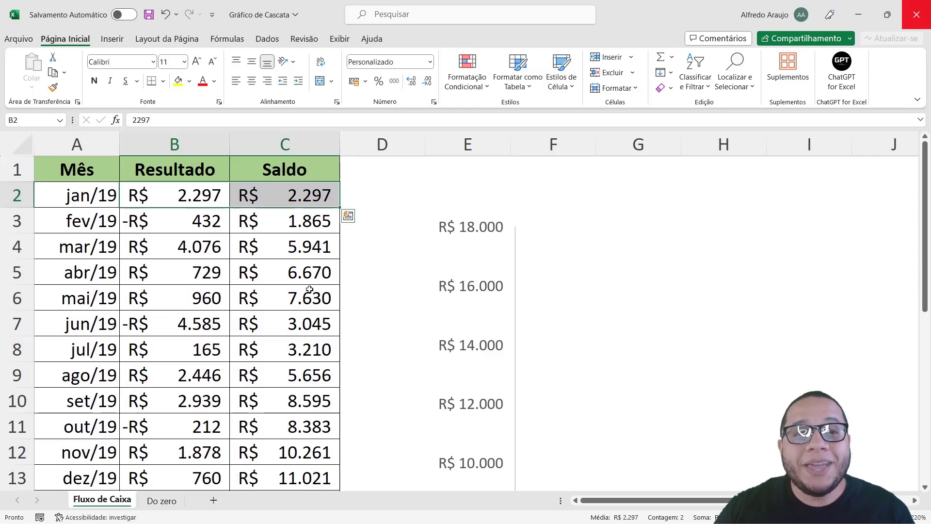
{"action": "left_click", "coordinate": [206, 215]}
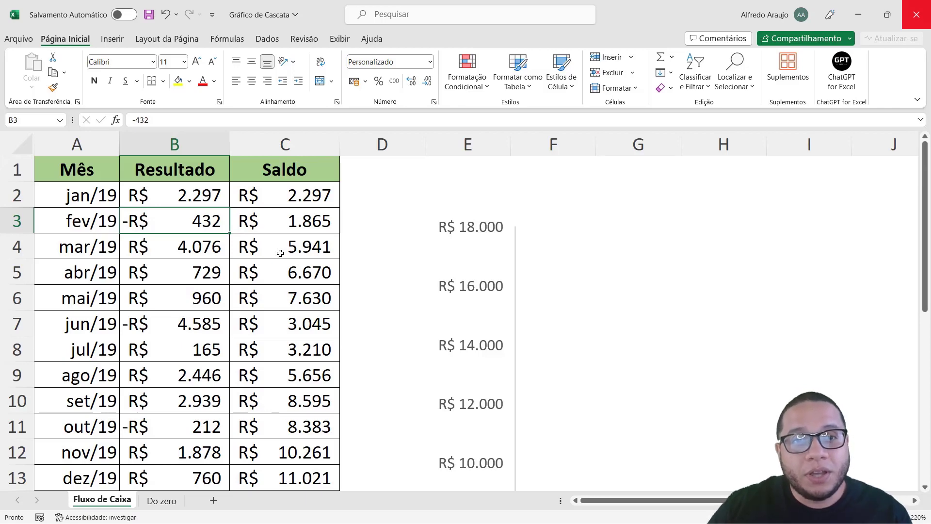
{"action": "left_click", "coordinate": [246, 194]}
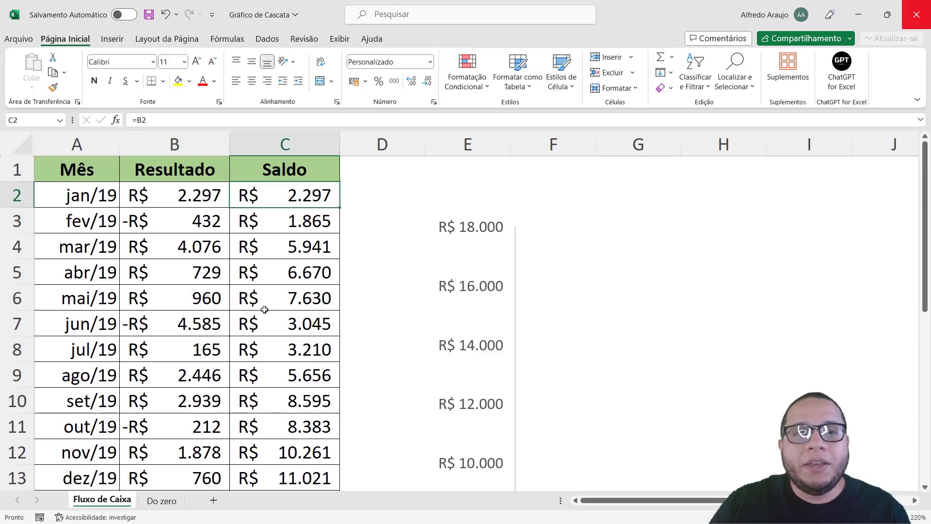
{"action": "left_click", "coordinate": [209, 221], "text": "ctrl"}
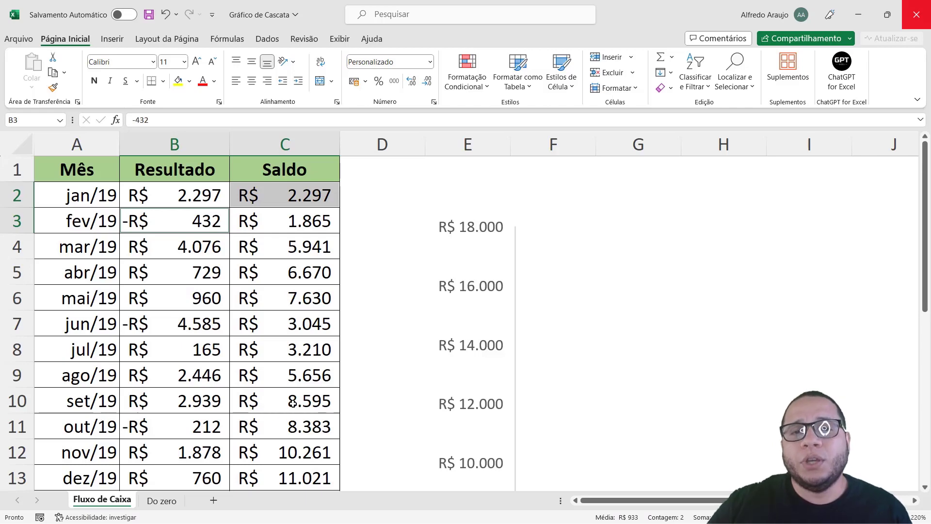
{"action": "left_click", "coordinate": [294, 198]}
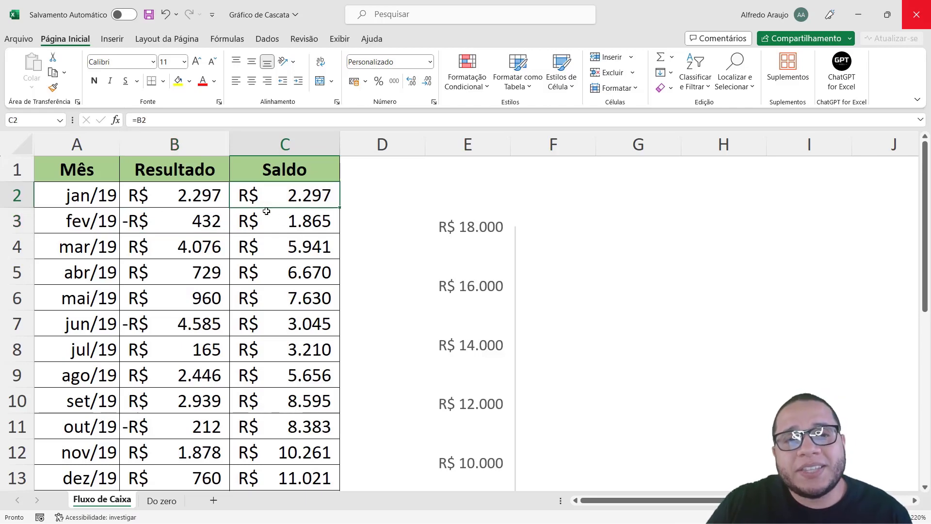
{"action": "left_click", "coordinate": [217, 220]}
{"action": "left_click", "coordinate": [280, 225]}
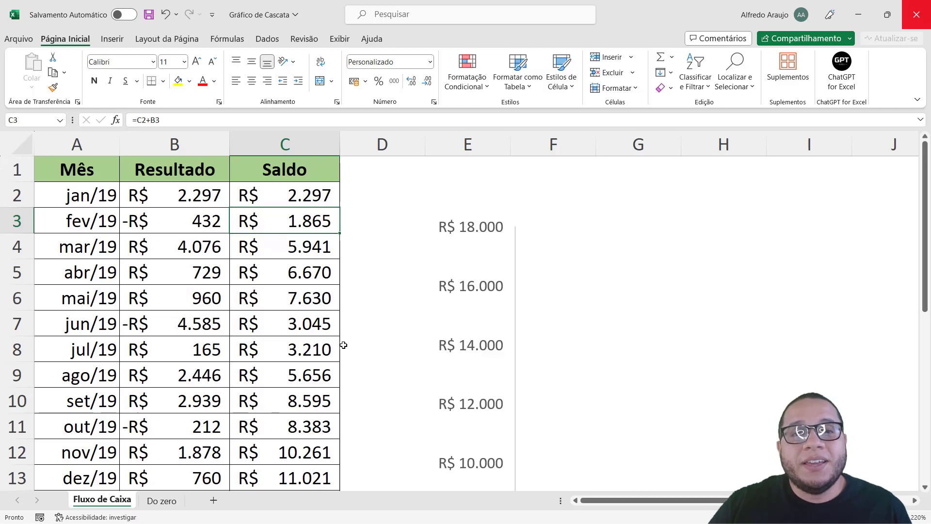
{"action": "left_click", "coordinate": [218, 255]}
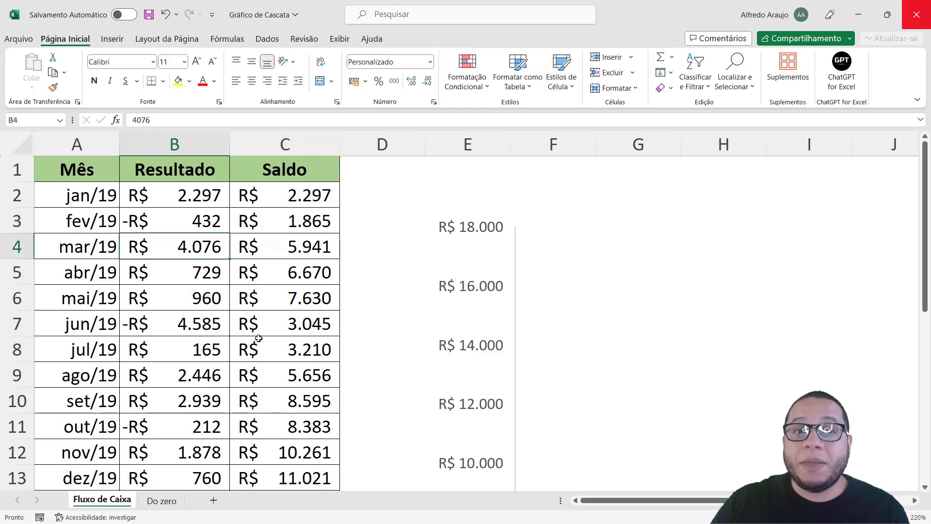
{"action": "left_click", "coordinate": [302, 229]}
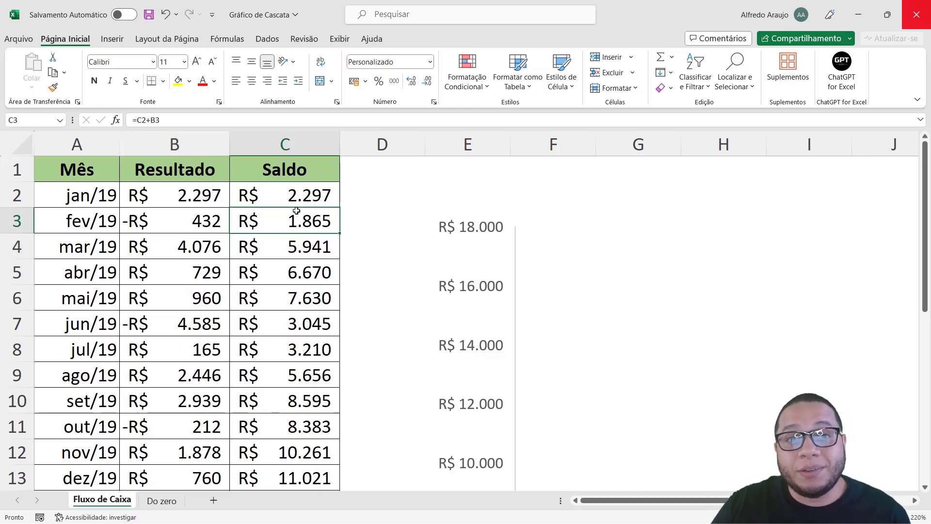
{"action": "left_click", "coordinate": [319, 242]}
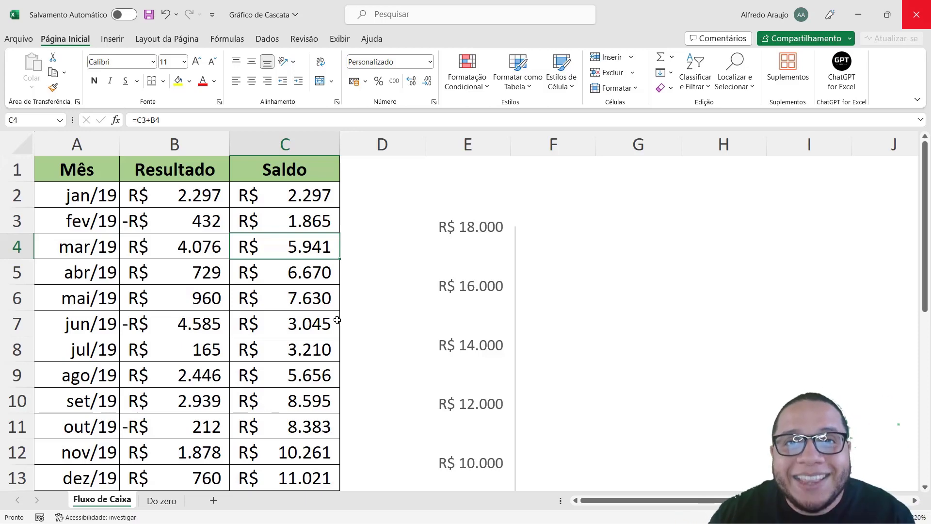
Step: Examine the monthly increase and decrease bars of the cash-flow waterfall chart beside the table
{"action": "scroll", "coordinate": [497, 307], "scroll_direction": "down", "scroll_amount": 8}
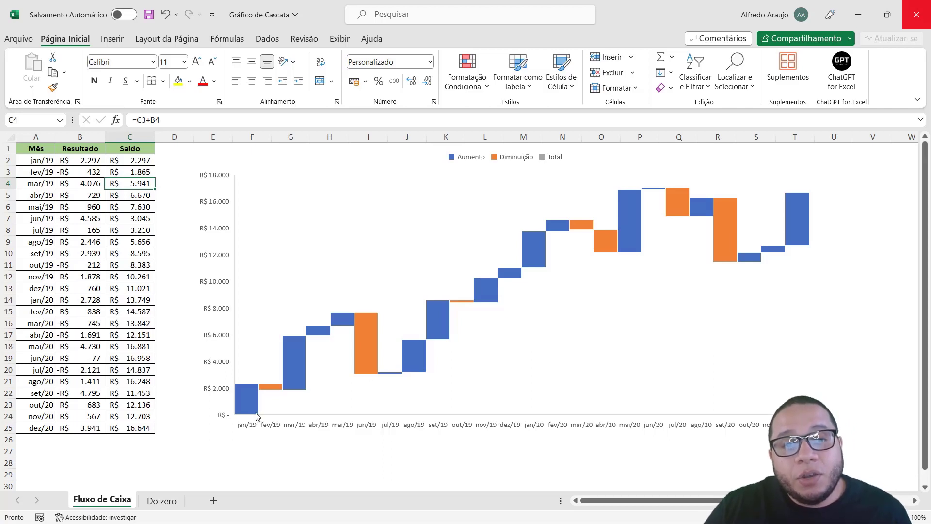
{"action": "mouse_move", "coordinate": [257, 416]}
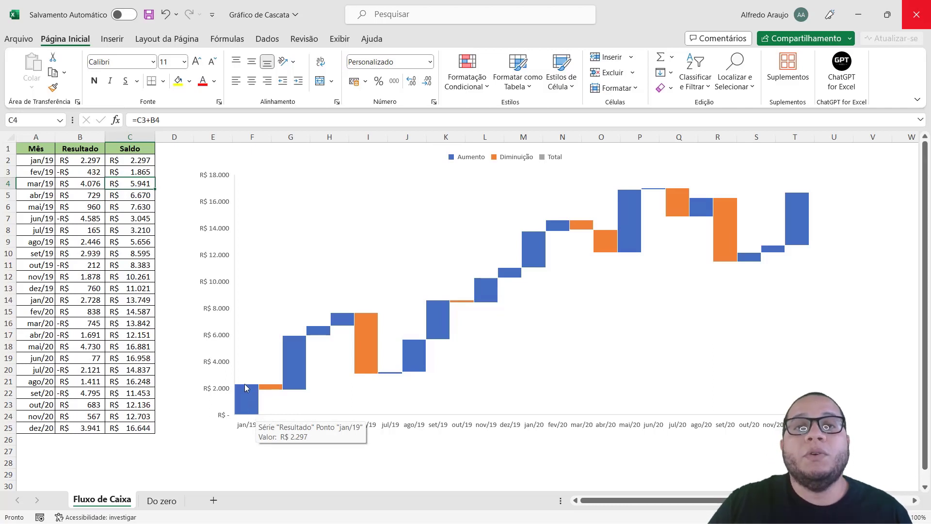
{"action": "mouse_move", "coordinate": [270, 388]}
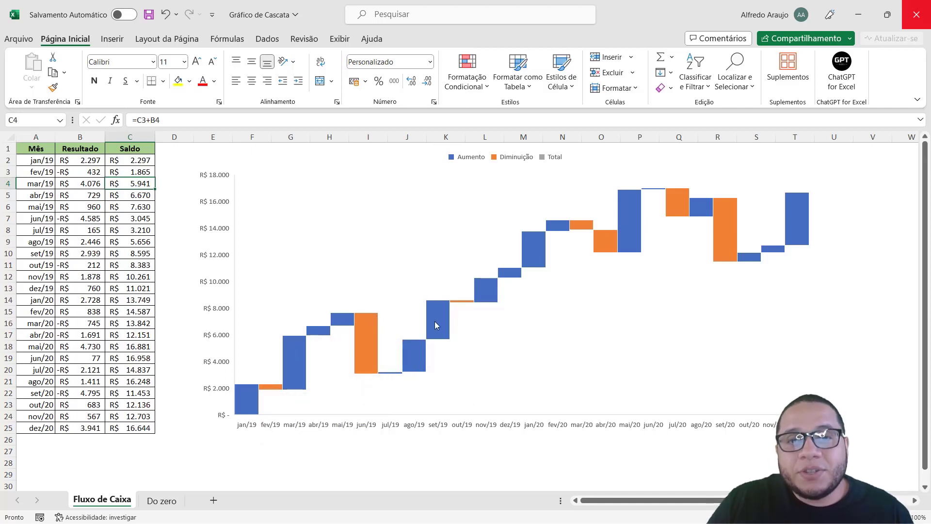
{"action": "mouse_move", "coordinate": [437, 319]}
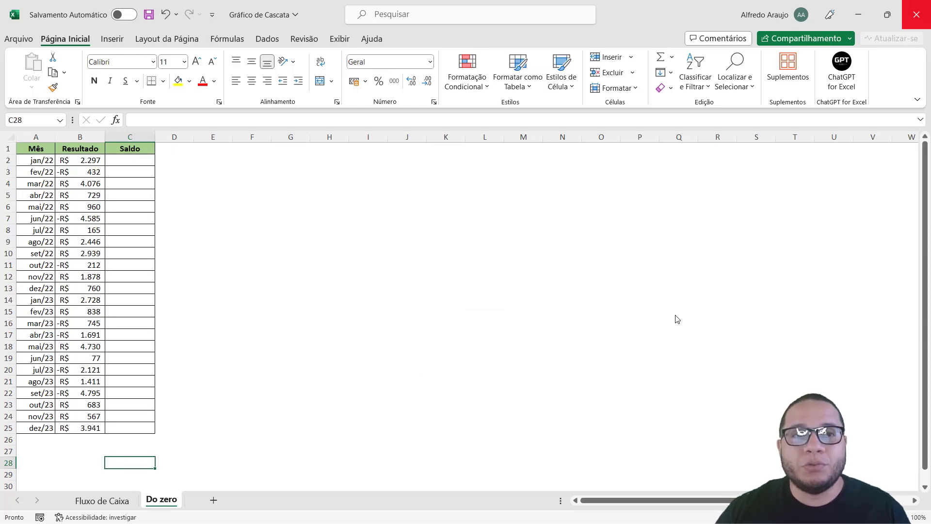
Step: On the Do zero sheet, enter =B2 in cell C2 as the first month's Saldo
{"action": "scroll", "coordinate": [226, 364], "scroll_direction": "up", "scroll_amount": 10, "text": "ctrl"}
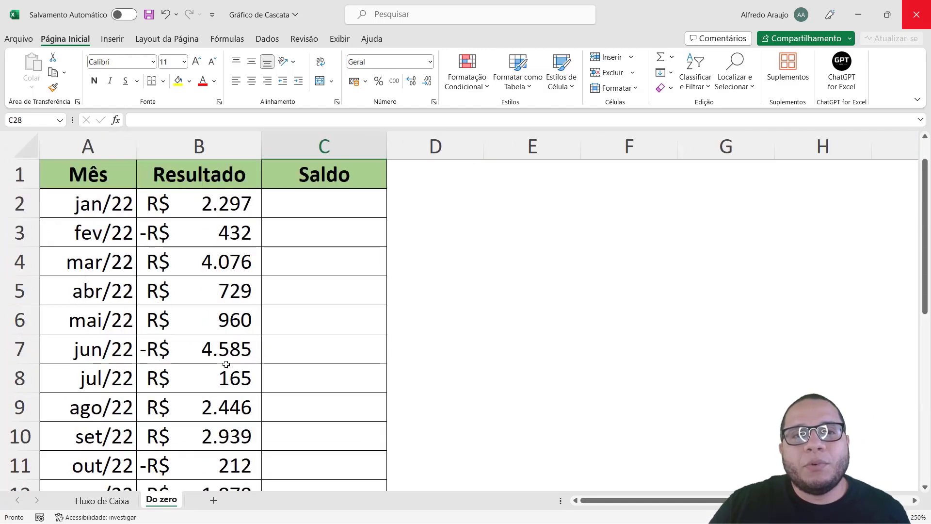
{"action": "left_click", "coordinate": [285, 204]}
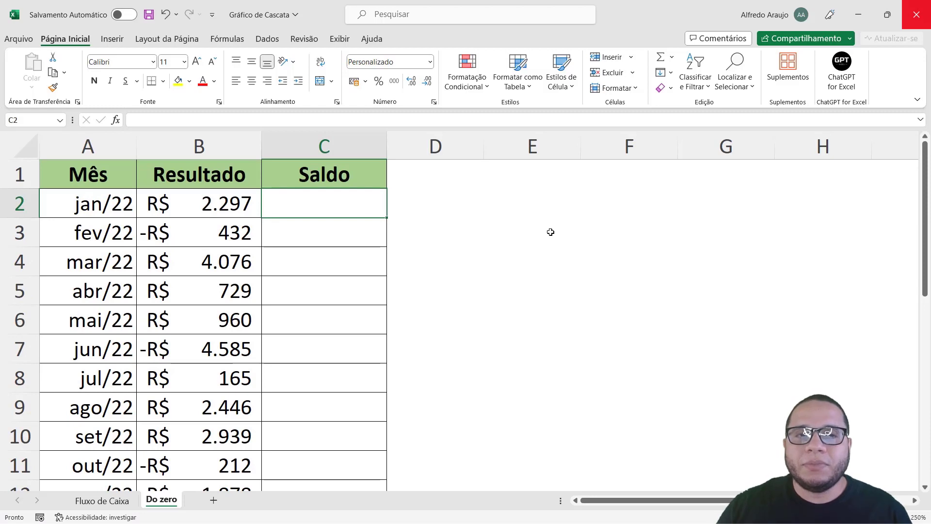
{"action": "type", "text": "="}
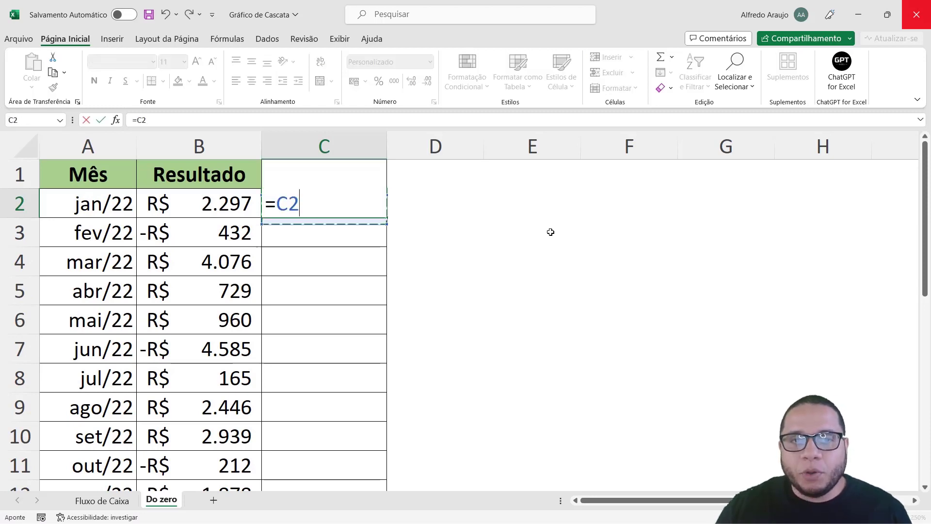
{"action": "key", "text": "Left"}
{"action": "key", "text": "Return"}
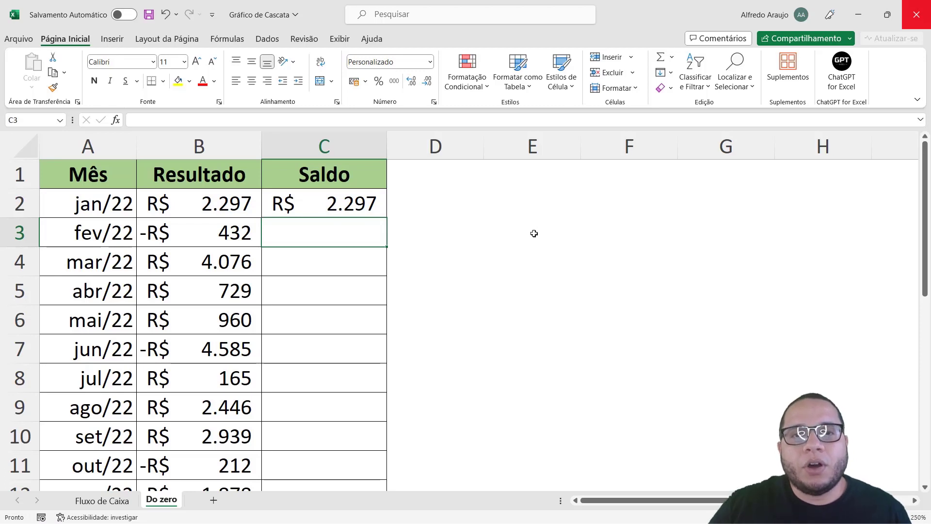
{"action": "left_click", "coordinate": [389, 204]}
{"action": "left_click", "coordinate": [379, 204]}
{"action": "type", "text": "="}
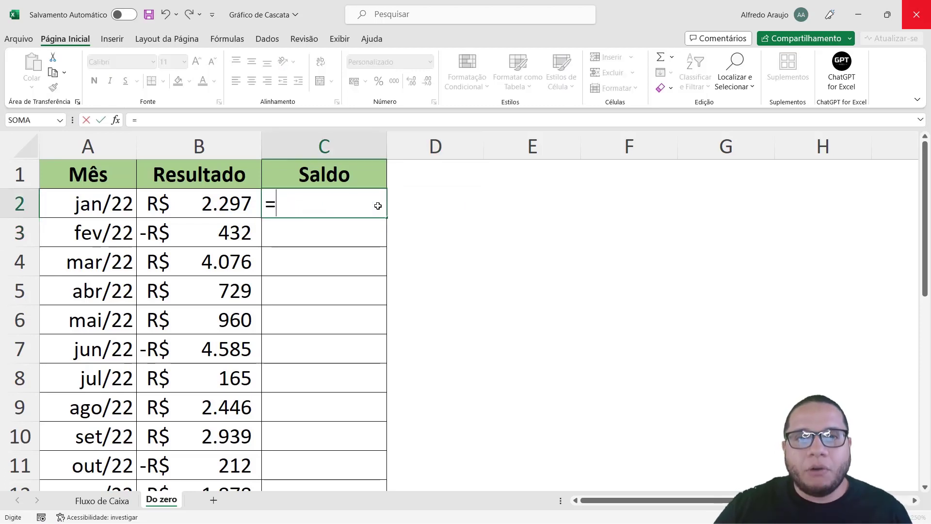
{"action": "left_click", "coordinate": [209, 207]}
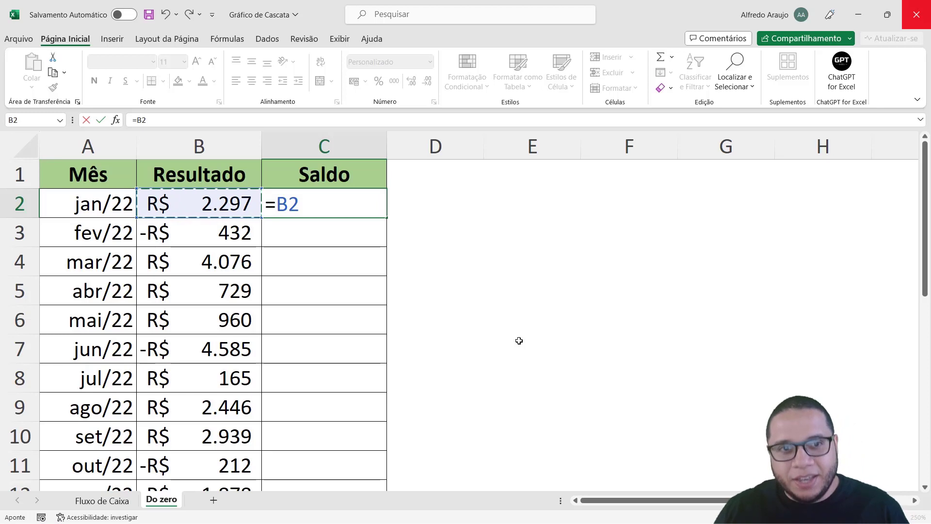
{"action": "key", "text": "Return"}
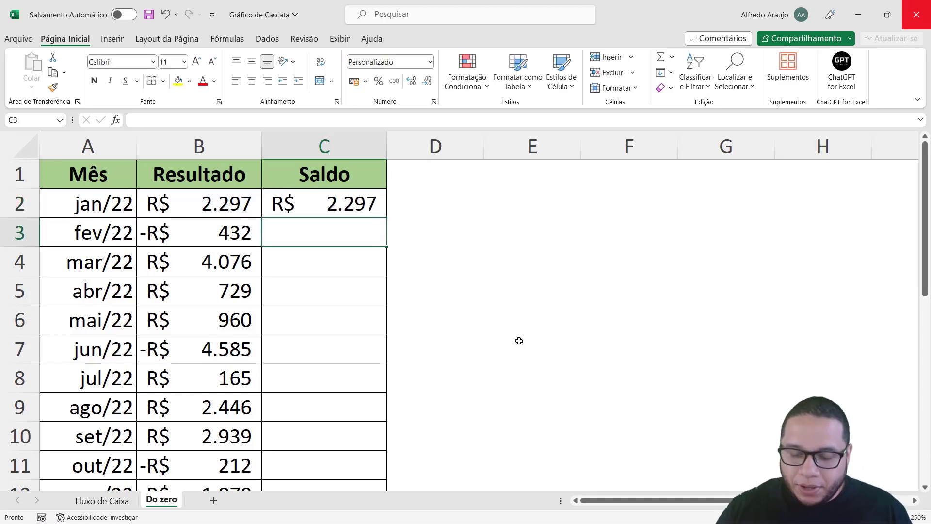
Step: Enter =C2+B3 in cell C3 to add February's Resultado to the previous Saldo
{"action": "type", "text": "="}
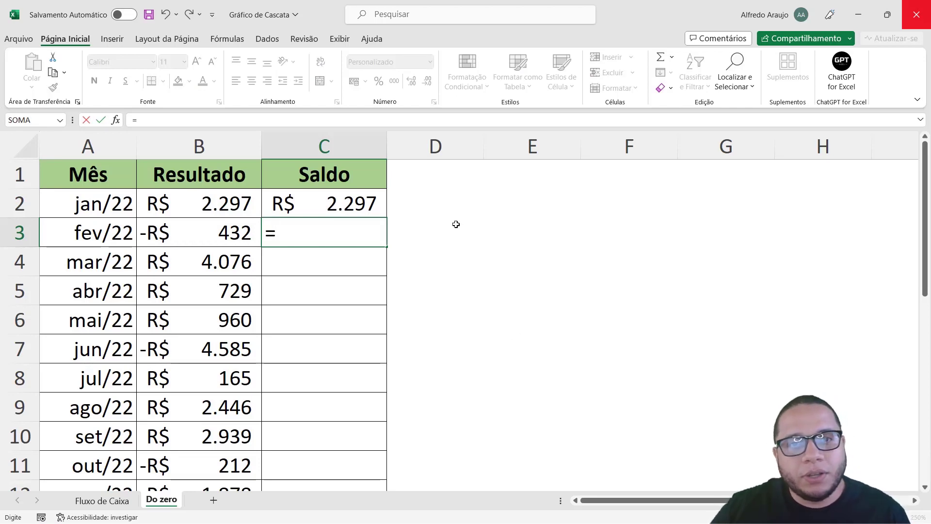
{"action": "key", "text": "Up"}
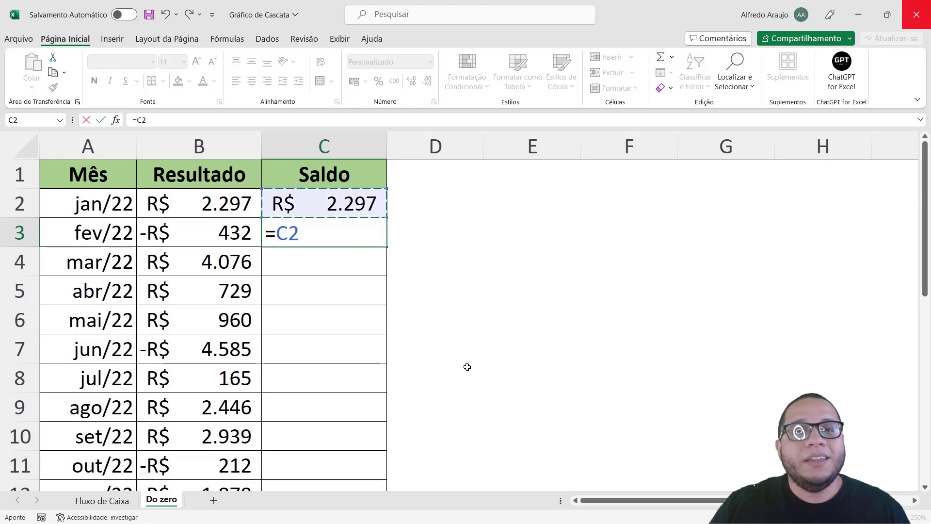
{"action": "type", "text": "+"}
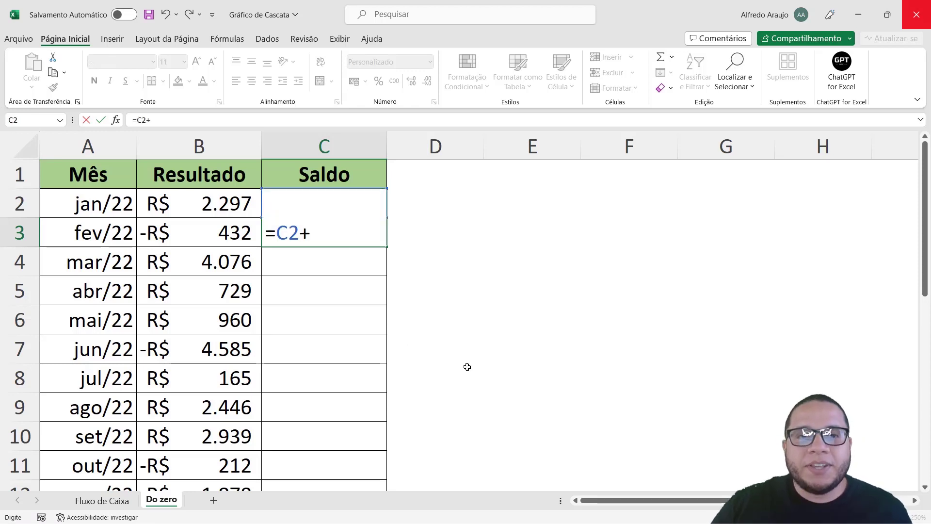
{"action": "left_click", "coordinate": [222, 234]}
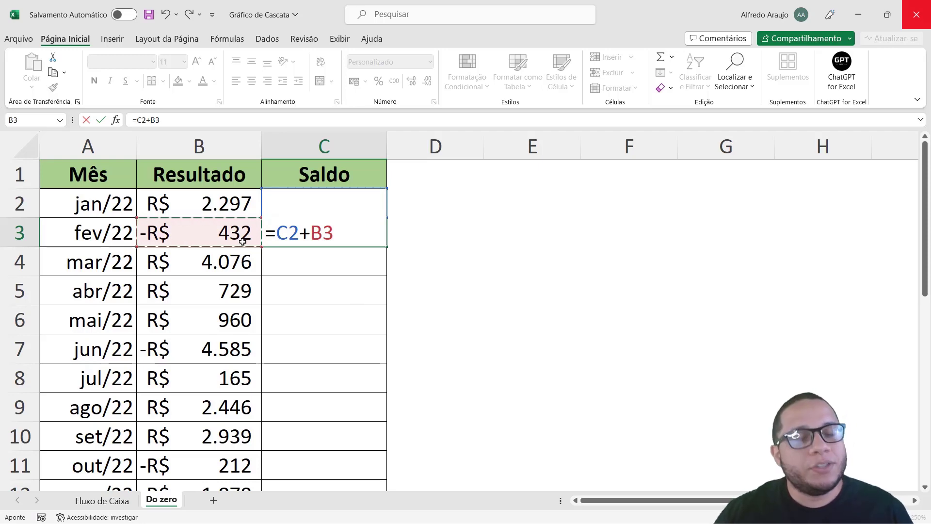
{"action": "key", "text": "Return"}
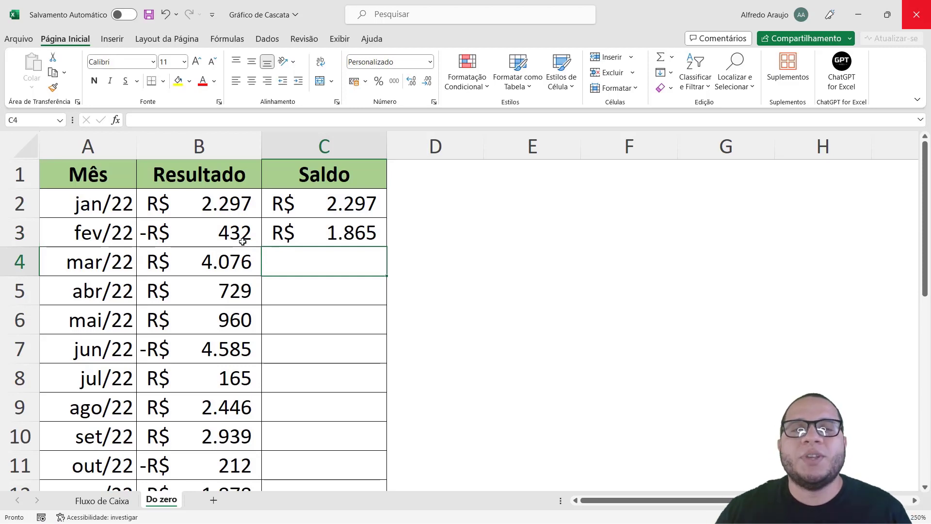
Step: Enter =C3+B4 in cell C4 to calculate March's Saldo
{"action": "left_click", "coordinate": [243, 202]}
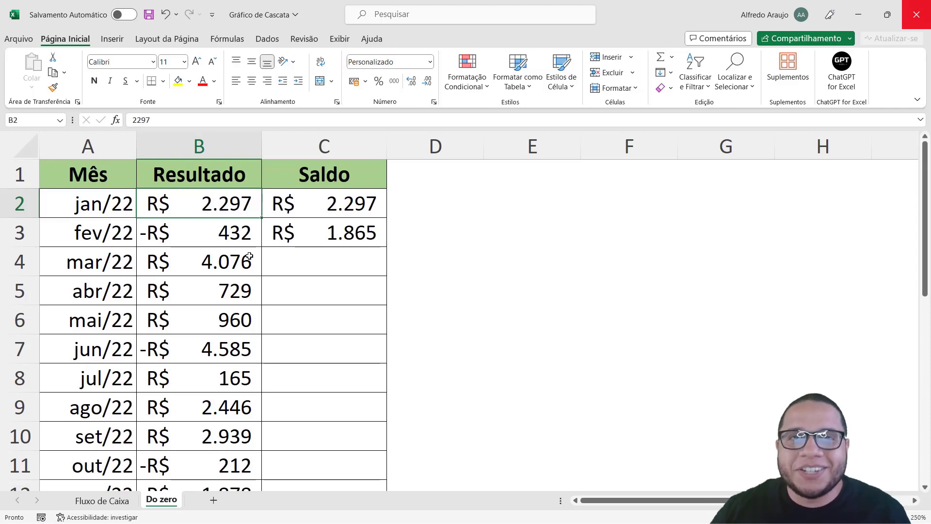
{"action": "left_click", "coordinate": [292, 241]}
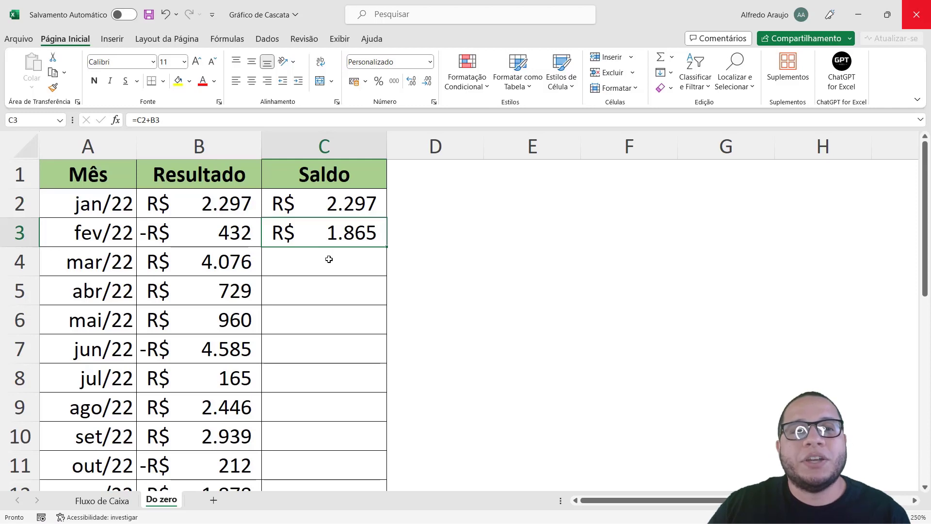
{"action": "left_click", "coordinate": [351, 261]}
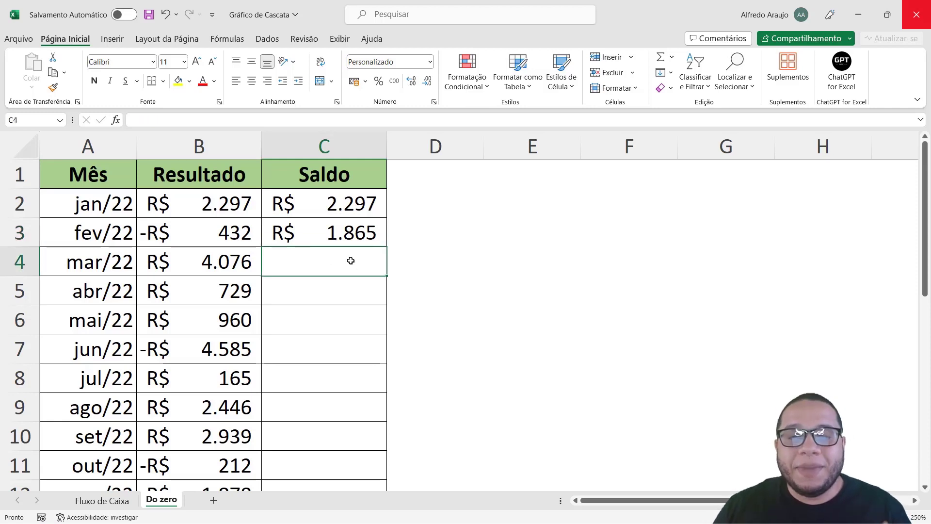
{"action": "type", "text": "="}
{"action": "left_click", "coordinate": [334, 234]}
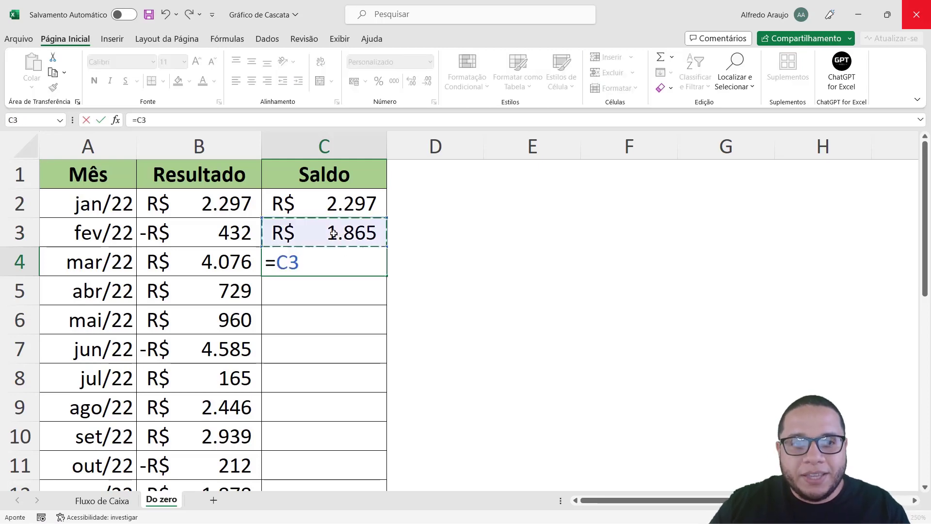
{"action": "type", "text": "+"}
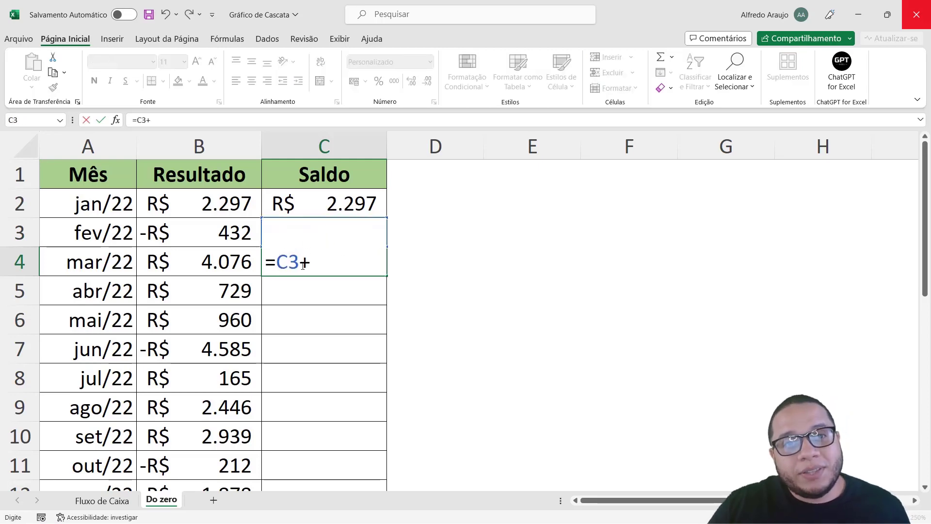
{"action": "left_click", "coordinate": [232, 268]}
{"action": "key", "text": "Return"}
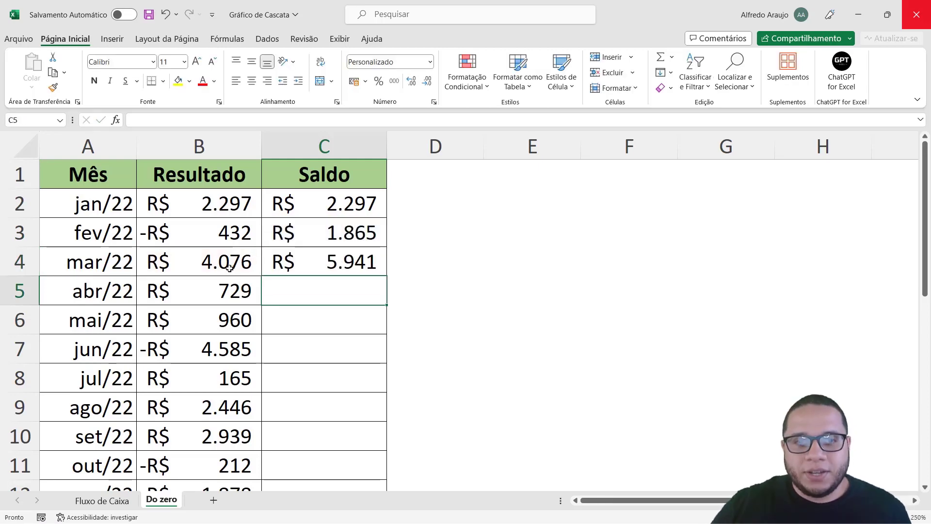
Step: Enter =C4+B5 in cell C5 to calculate April's Saldo
{"action": "type", "text": "="}
{"action": "left_click", "coordinate": [288, 271]}
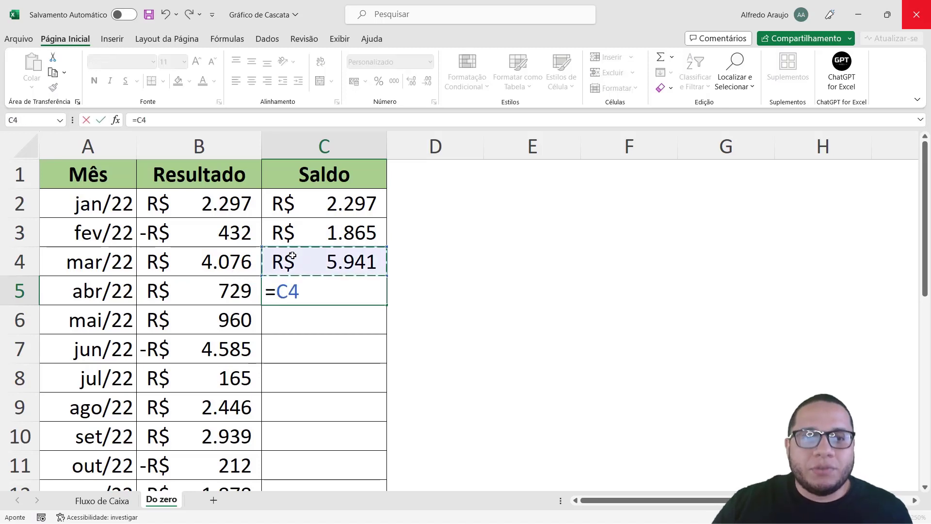
{"action": "type", "text": "+"}
{"action": "left_click", "coordinate": [243, 288]}
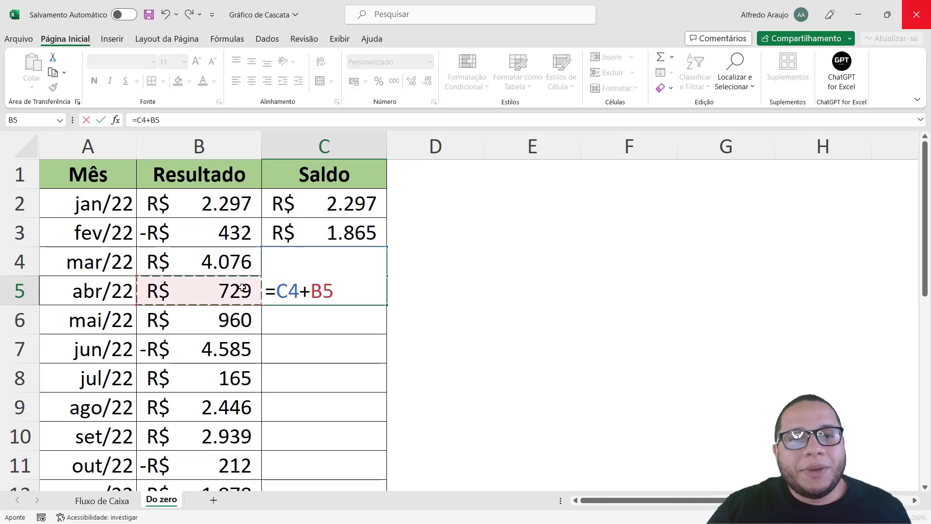
{"action": "key", "text": "Return"}
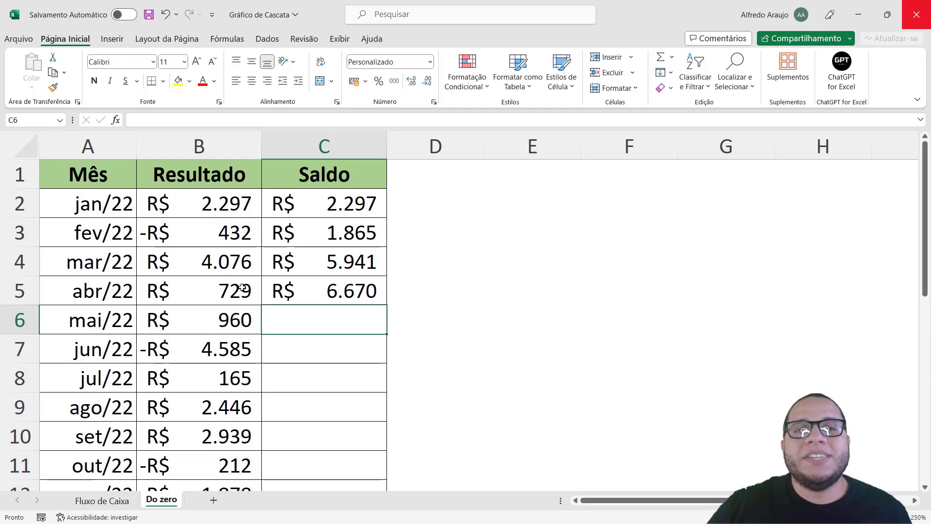
Step: Fill the Saldo formula from C5 down to C25, through dez/23
{"action": "left_click_drag", "start_coordinate": [304, 282], "coordinate": [313, 204]}
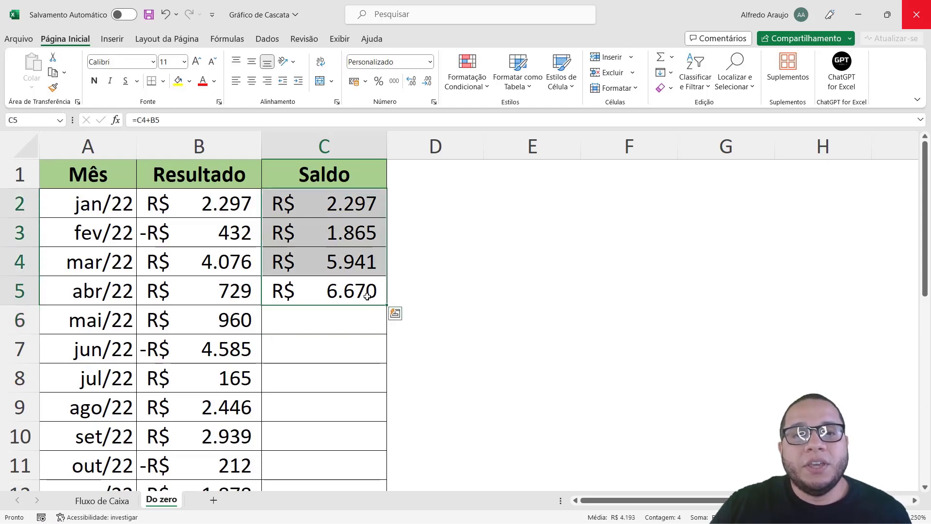
{"action": "left_click", "coordinate": [380, 303]}
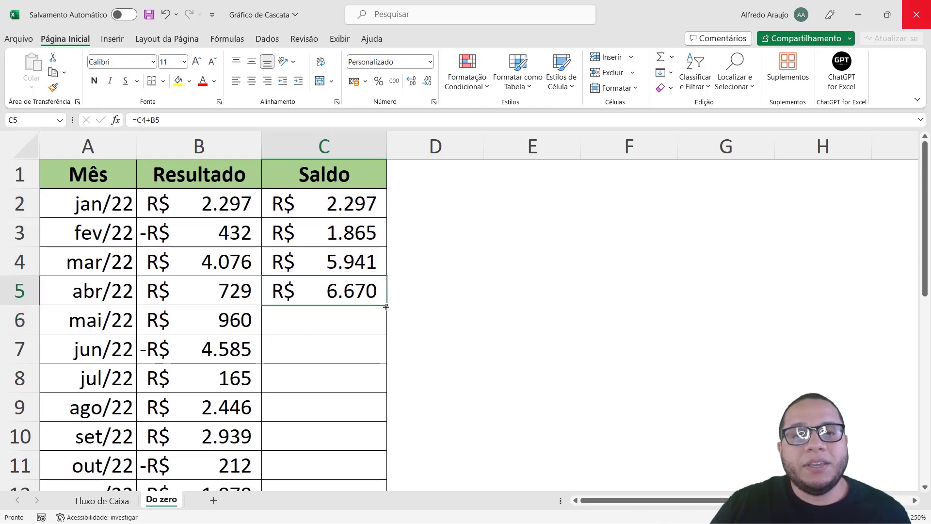
{"action": "scroll", "coordinate": [386, 307], "scroll_direction": "down", "scroll_amount": 8}
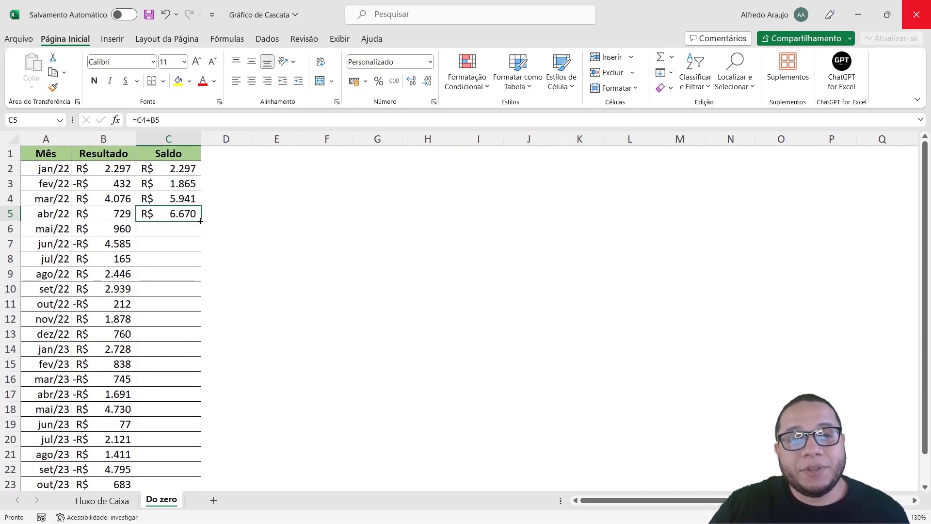
{"action": "left_click_drag", "start_coordinate": [200, 221], "coordinate": [202, 461]}
{"action": "left_click", "coordinate": [193, 353]}
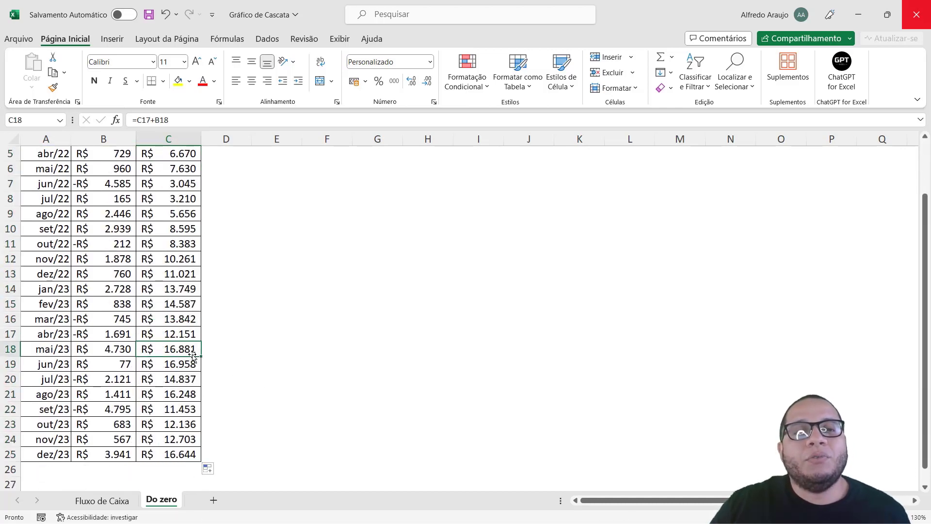
{"action": "scroll", "coordinate": [191, 356], "scroll_direction": "up", "scroll_amount": 2}
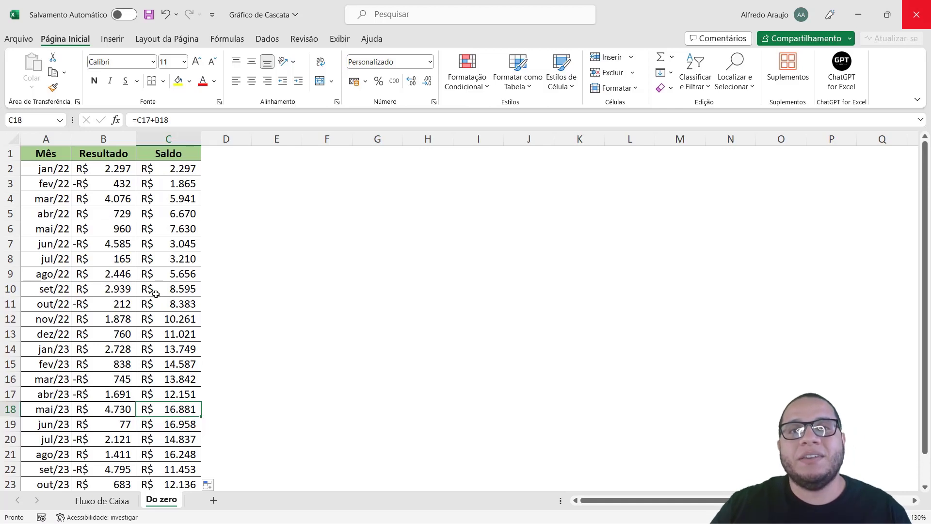
Step: Insert a waterfall (Cascata) chart from the Mês and Resultado data in A1:B25
{"action": "left_click_drag", "start_coordinate": [166, 160], "coordinate": [168, 453]}
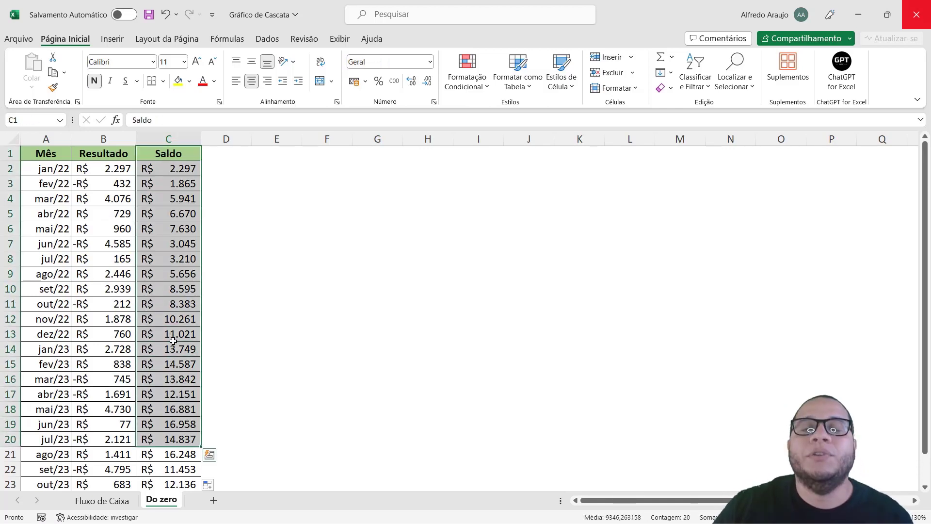
{"action": "left_click", "coordinate": [126, 201]}
{"action": "left_click_drag", "start_coordinate": [57, 153], "coordinate": [107, 456]}
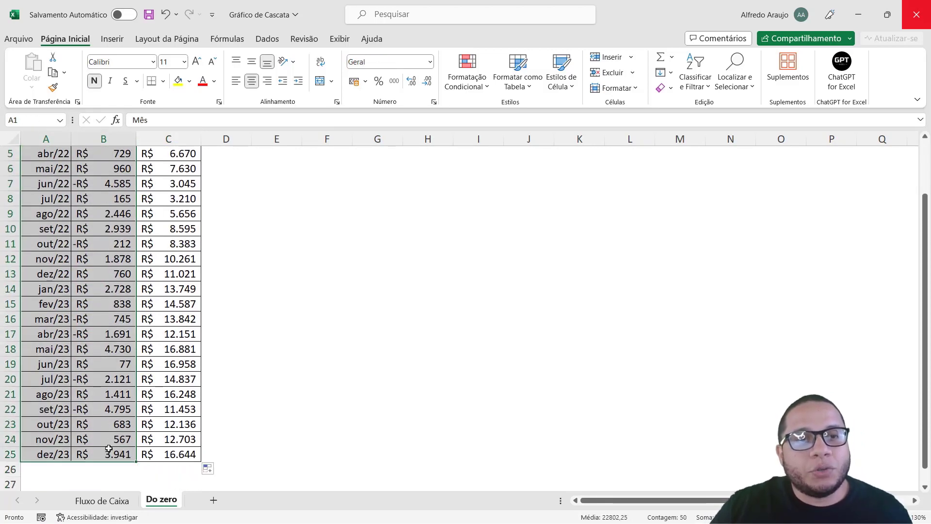
{"action": "left_click", "coordinate": [112, 39]}
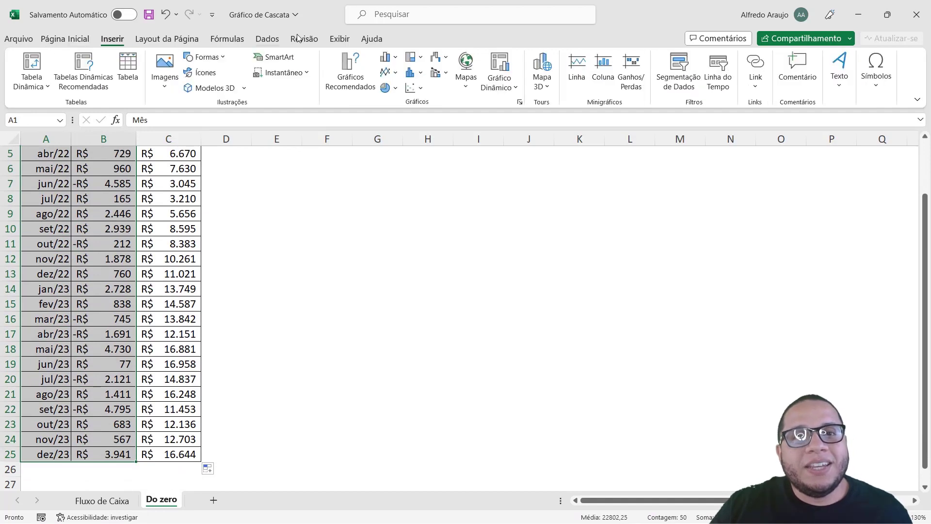
{"action": "left_click", "coordinate": [436, 59]}
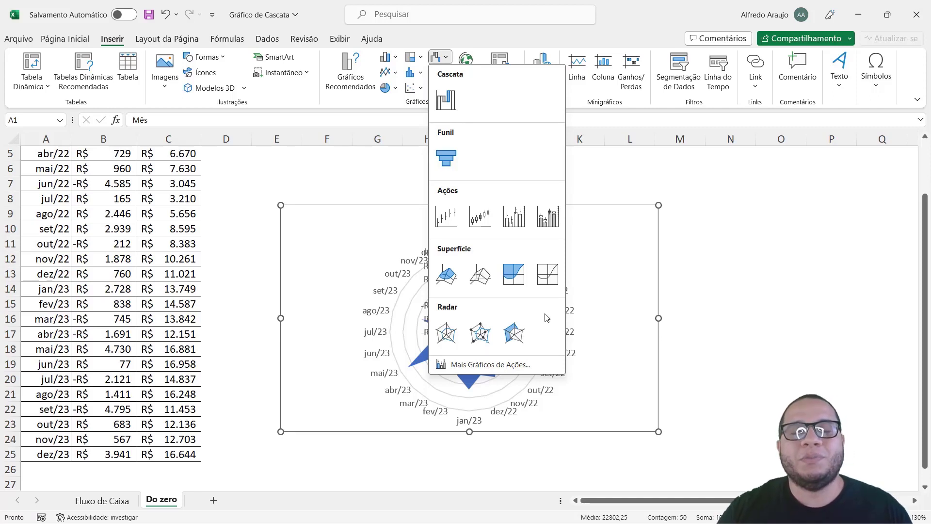
{"action": "left_click", "coordinate": [445, 101]}
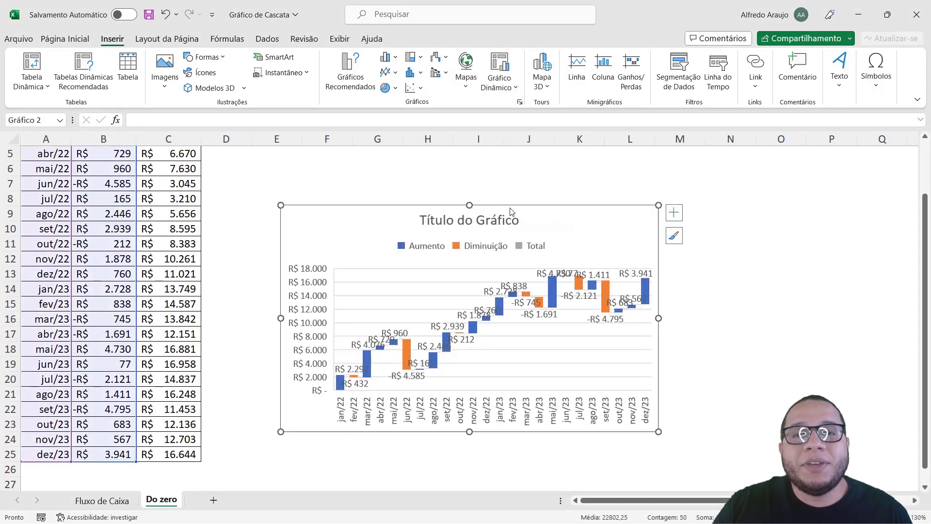
Step: Move the waterfall chart beside the table and enlarge it to about 22.9 cm wide by 9.3 cm high
{"action": "left_click_drag", "start_coordinate": [499, 198], "coordinate": [447, 161]}
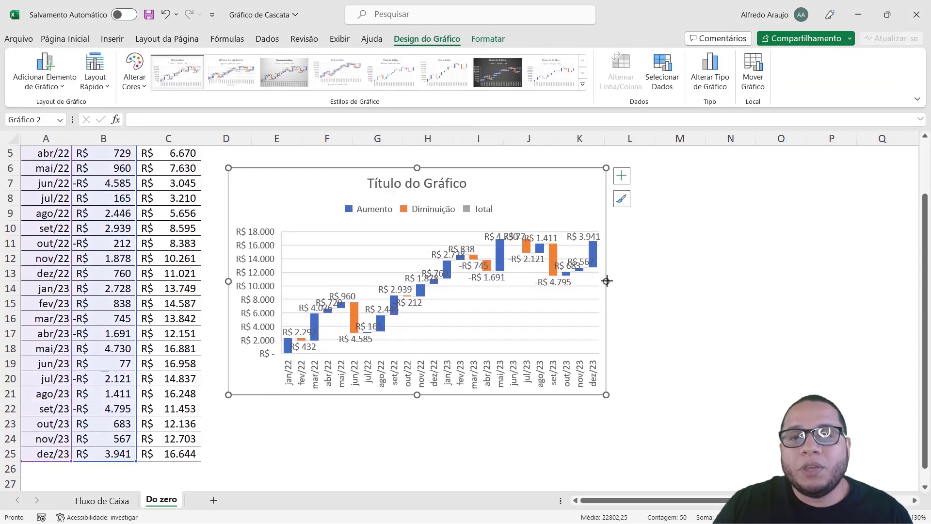
{"action": "left_click_drag", "start_coordinate": [606, 281], "coordinate": [900, 280]}
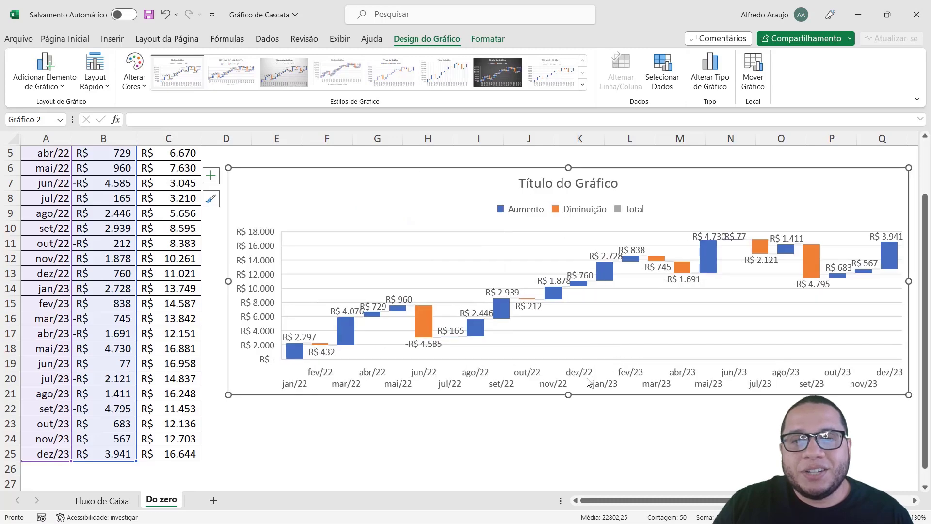
{"action": "left_click_drag", "start_coordinate": [568, 395], "coordinate": [567, 443]}
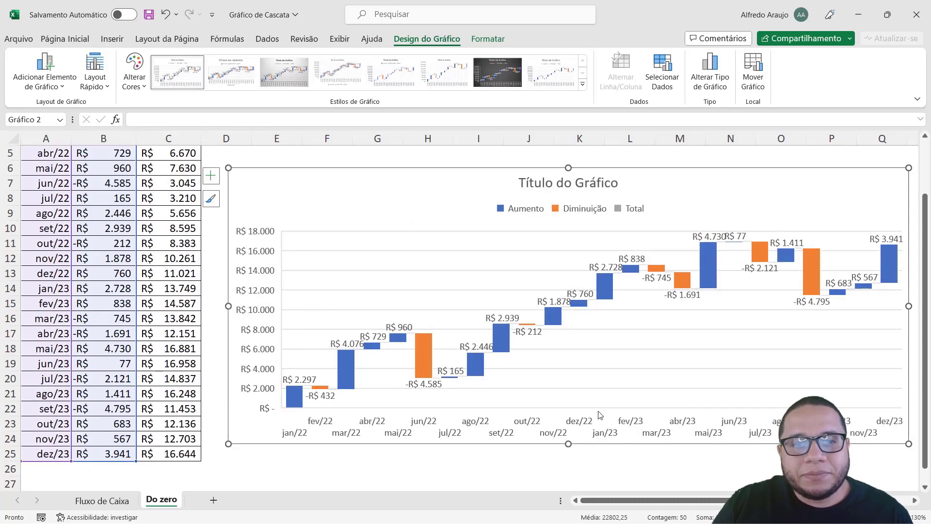
{"action": "left_click", "coordinate": [421, 467]}
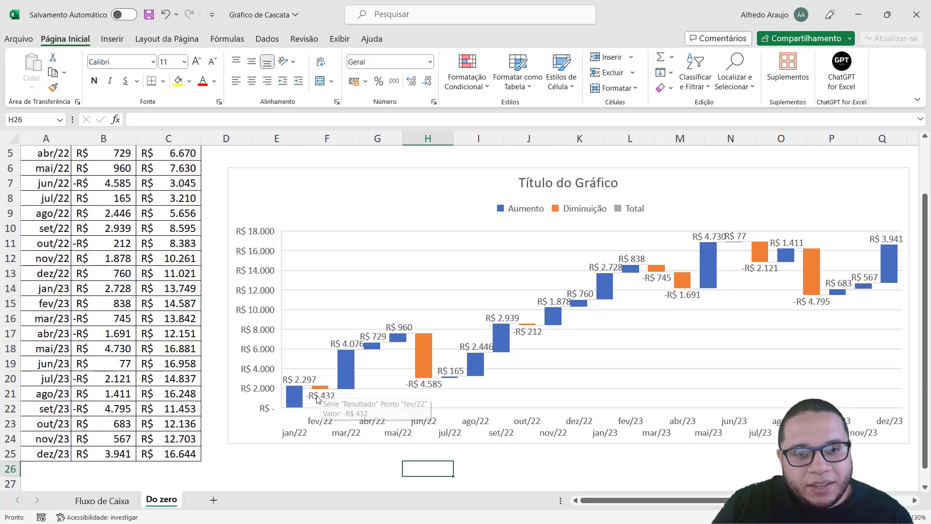
{"action": "mouse_move", "coordinate": [321, 394]}
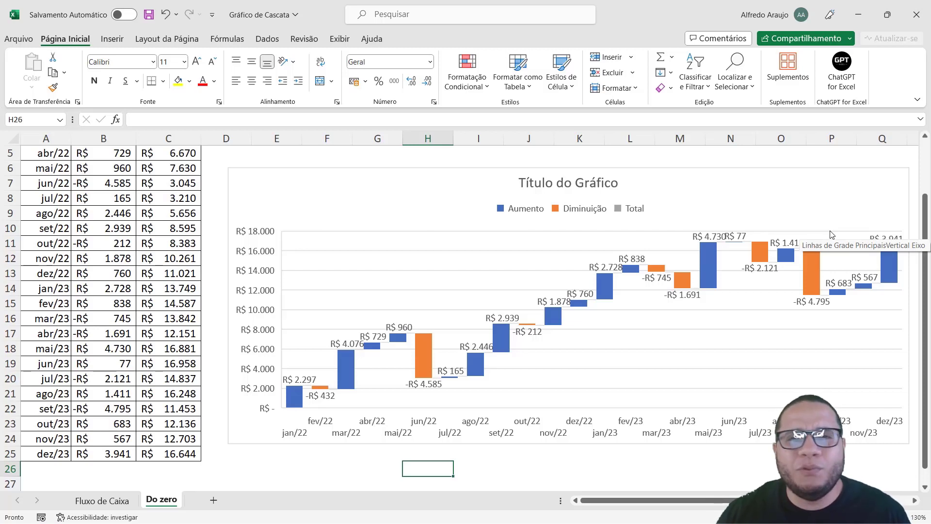
Step: Delete the data labels and the title from the waterfall chart
{"action": "left_click", "coordinate": [403, 326]}
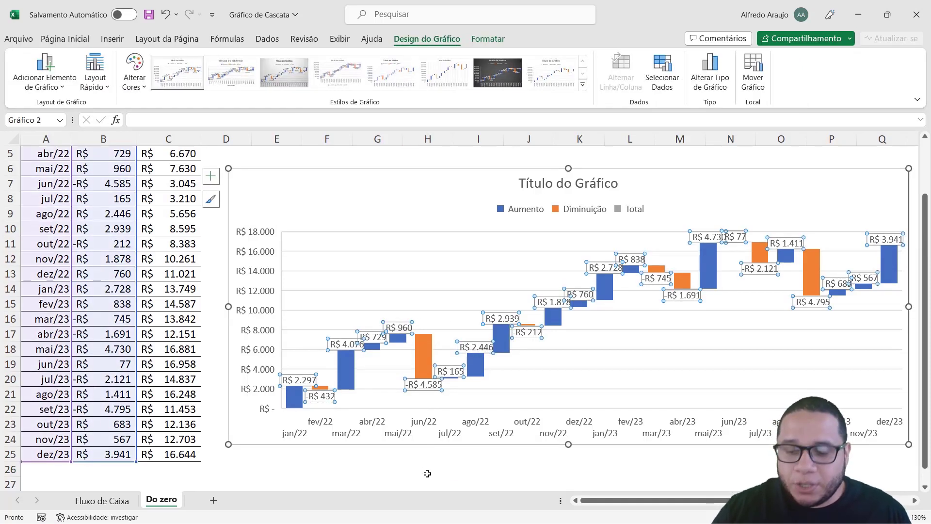
{"action": "key", "text": "Delete"}
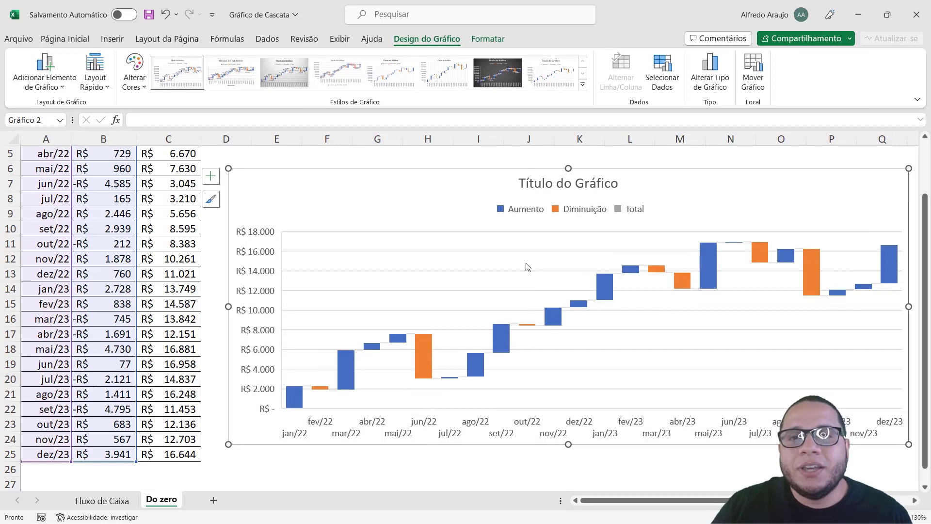
{"action": "left_click", "coordinate": [545, 186]}
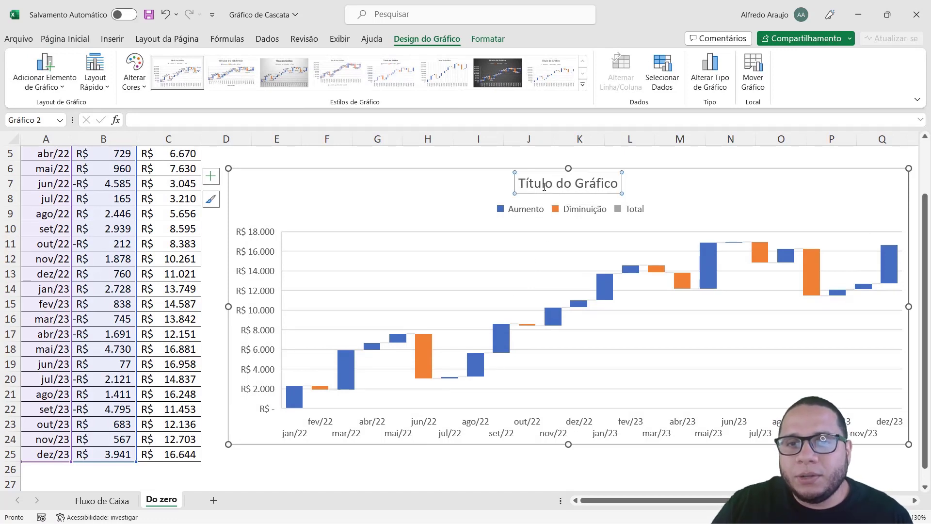
{"action": "key", "text": "Delete"}
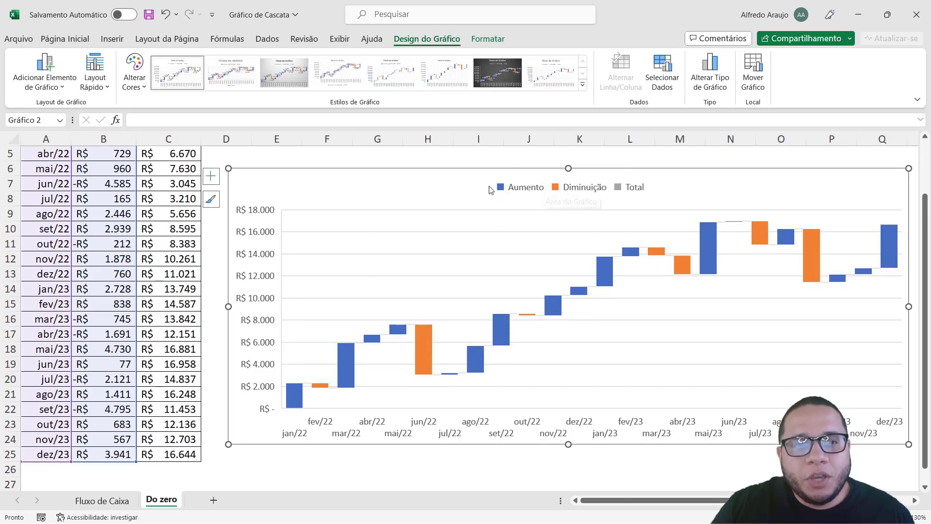
Step: Delete the horizontal gridlines from the chart's plot area
{"action": "left_click", "coordinate": [343, 237]}
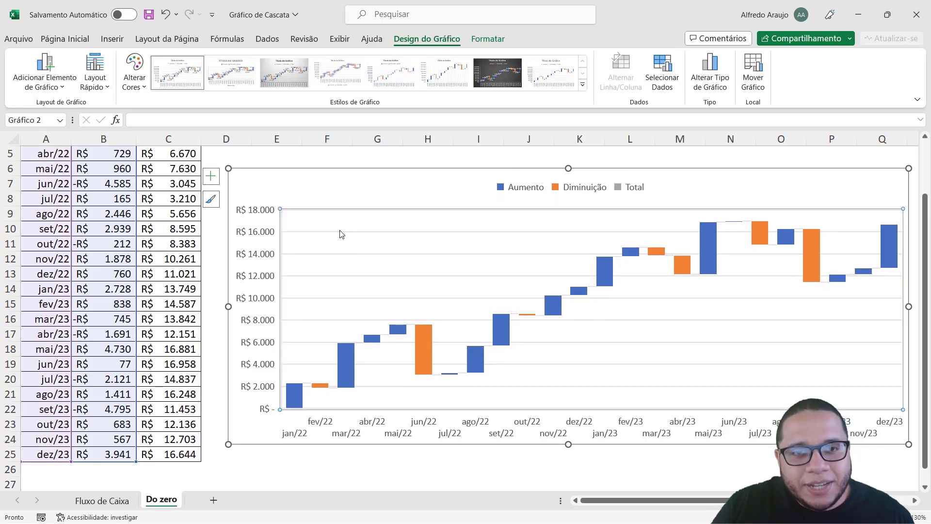
{"action": "left_click", "coordinate": [339, 233]}
{"action": "key", "text": "Delete"}
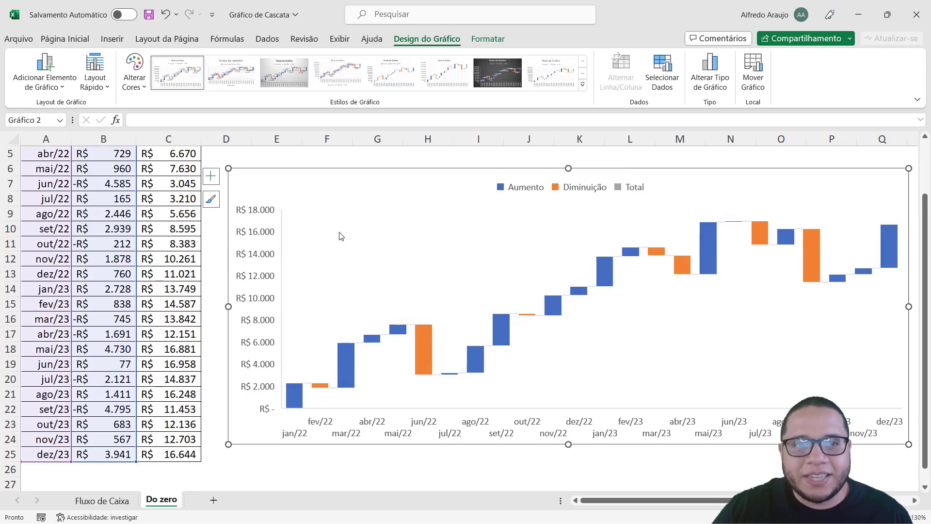
Step: Move the chart slightly closer to the table and set its area to no outline (Sem Contorno)
{"action": "left_click_drag", "start_coordinate": [260, 192], "coordinate": [246, 185]}
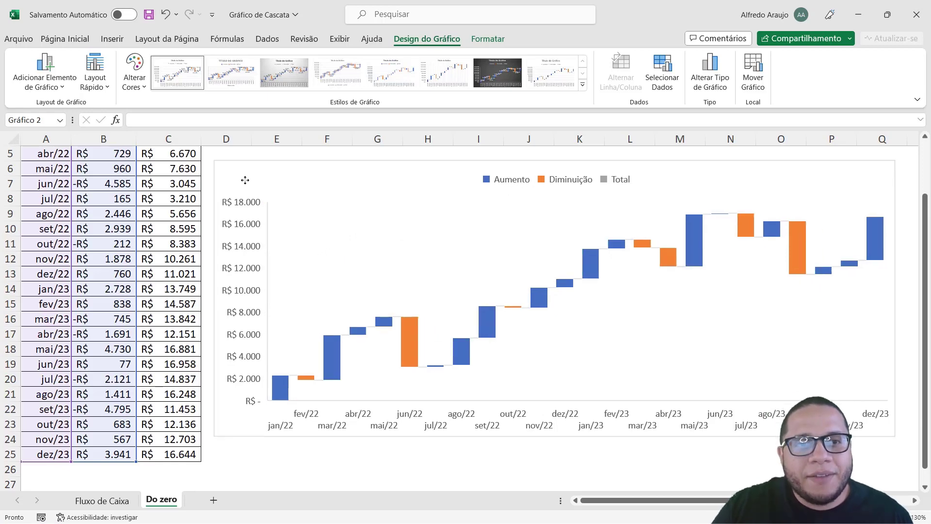
{"action": "key", "text": "Escape"}
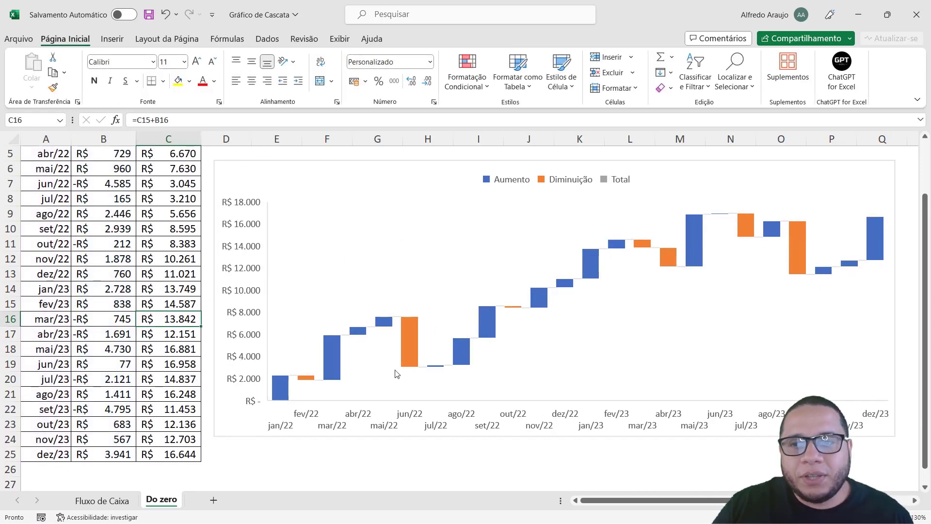
{"action": "left_click", "coordinate": [438, 181]}
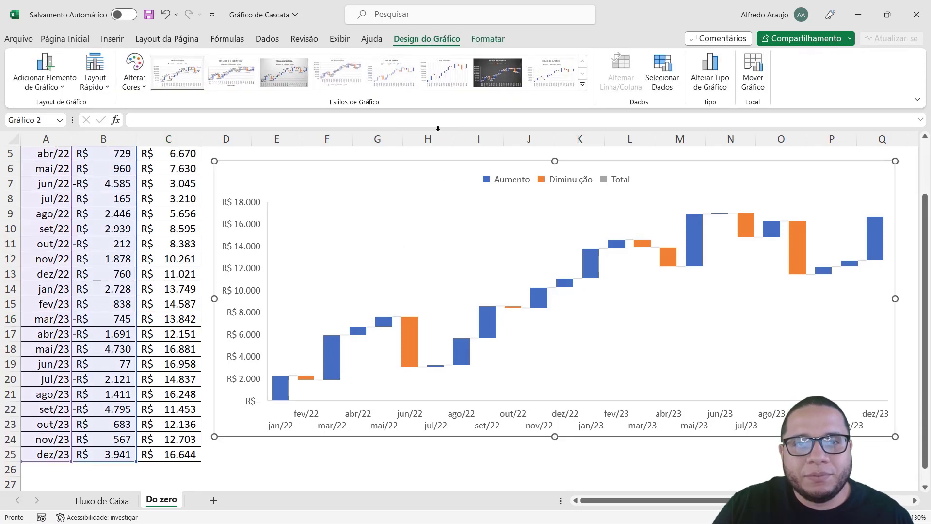
{"action": "left_click", "coordinate": [489, 39]}
{"action": "left_click", "coordinate": [414, 79]}
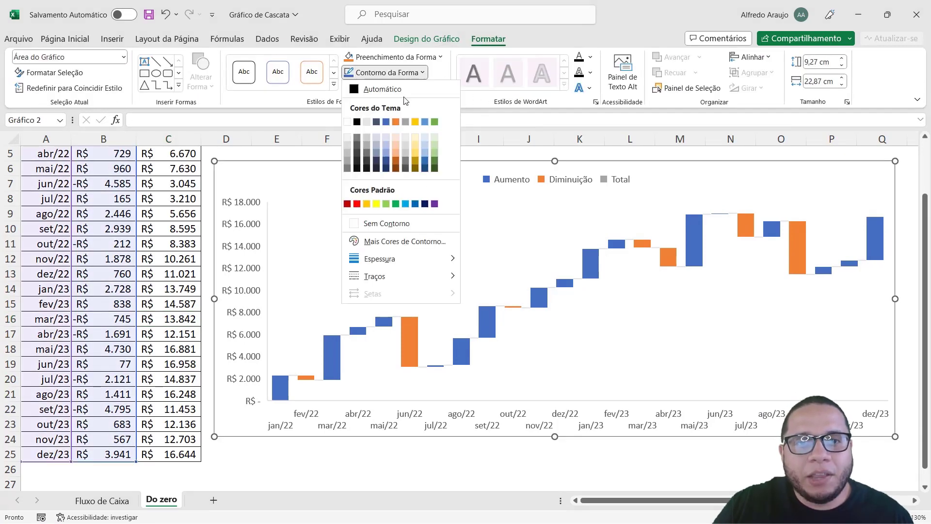
{"action": "left_click", "coordinate": [388, 222]}
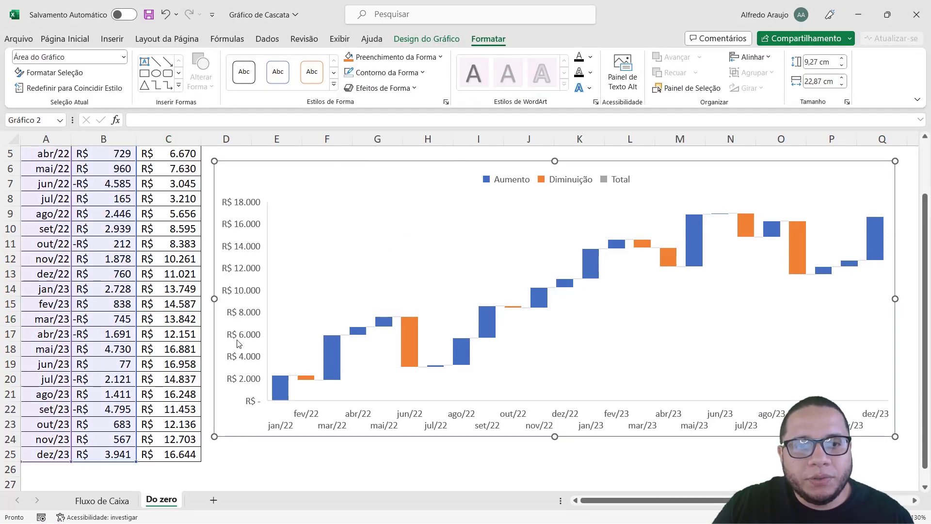
Step: Try widening the chart over the table to about 27.7 cm and narrow it back beside the table to about 22.6 cm
{"action": "left_click_drag", "start_coordinate": [214, 299], "coordinate": [204, 299]}
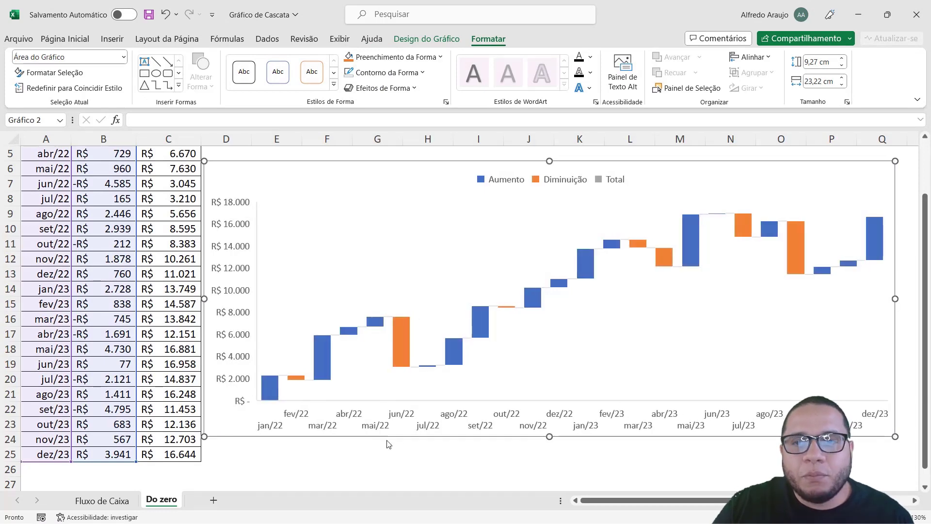
{"action": "left_click", "coordinate": [422, 453]}
{"action": "left_click", "coordinate": [882, 322]}
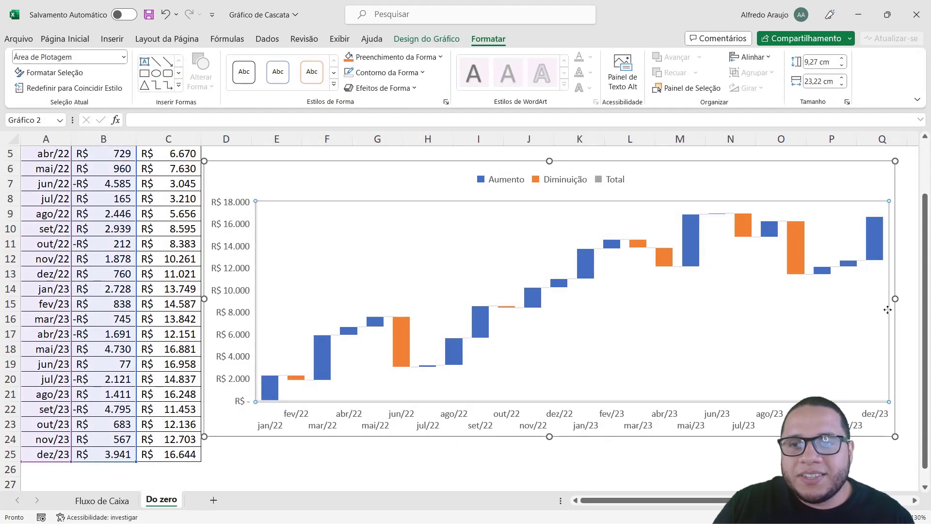
{"action": "left_click_drag", "start_coordinate": [206, 297], "coordinate": [70, 299]}
{"action": "left_click", "coordinate": [358, 470]}
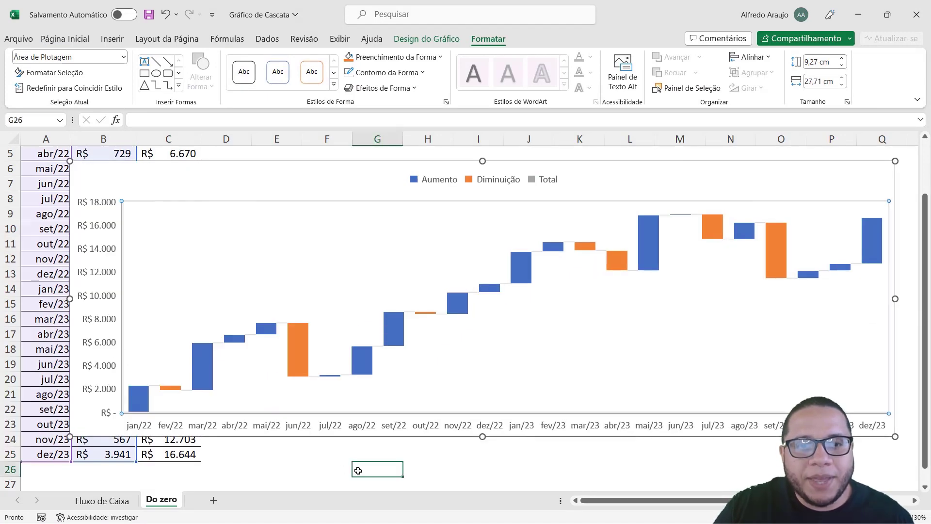
{"action": "left_click", "coordinate": [72, 302]}
{"action": "left_click_drag", "start_coordinate": [184, 297], "coordinate": [221, 299]}
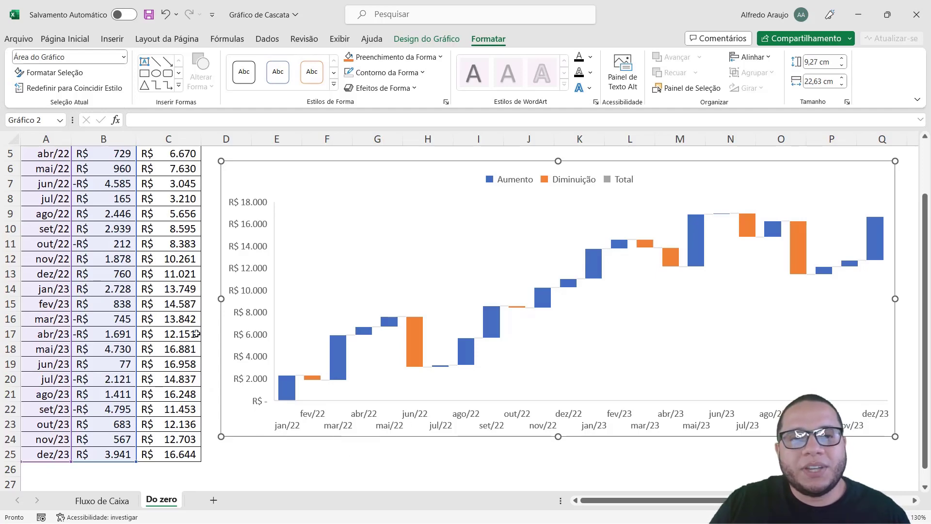
Step: Extend the chart's left edge over the table to about 28.1 cm wide and deselect the chart
{"action": "left_click_drag", "start_coordinate": [221, 299], "coordinate": [83, 356]}
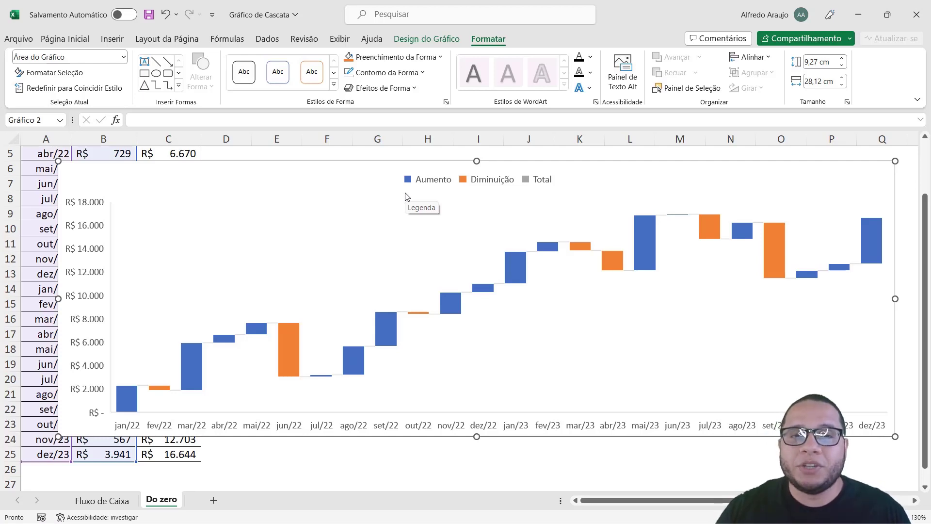
{"action": "scroll", "coordinate": [485, 184], "scroll_direction": "up", "scroll_amount": 1}
{"action": "left_click", "coordinate": [519, 165]}
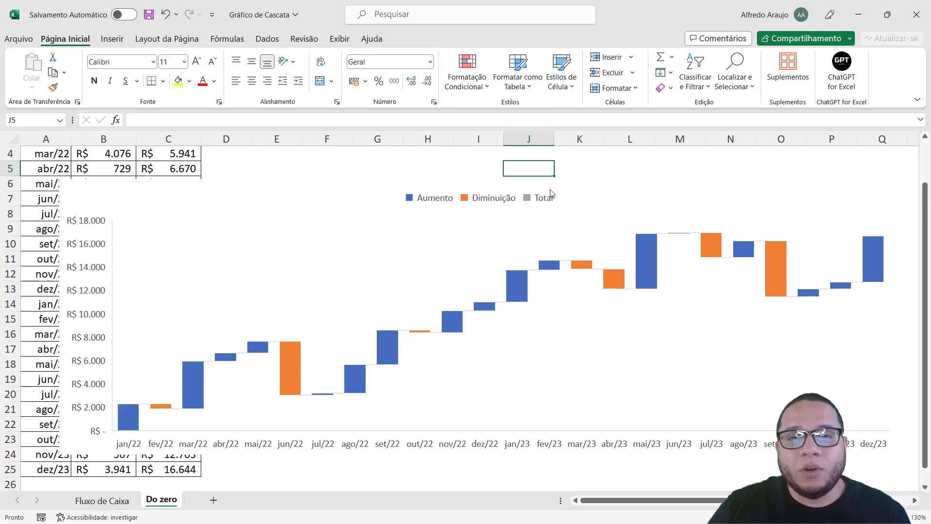
Step: Change the waterfall chart's colours to Paleta Colorida 3, with orange increases and gold decreases
{"action": "left_click", "coordinate": [568, 191]}
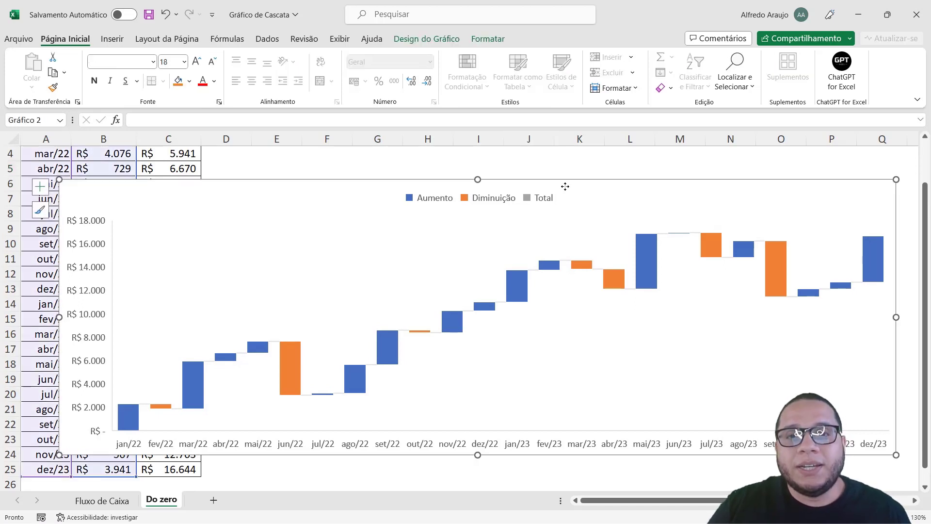
{"action": "left_click", "coordinate": [437, 42]}
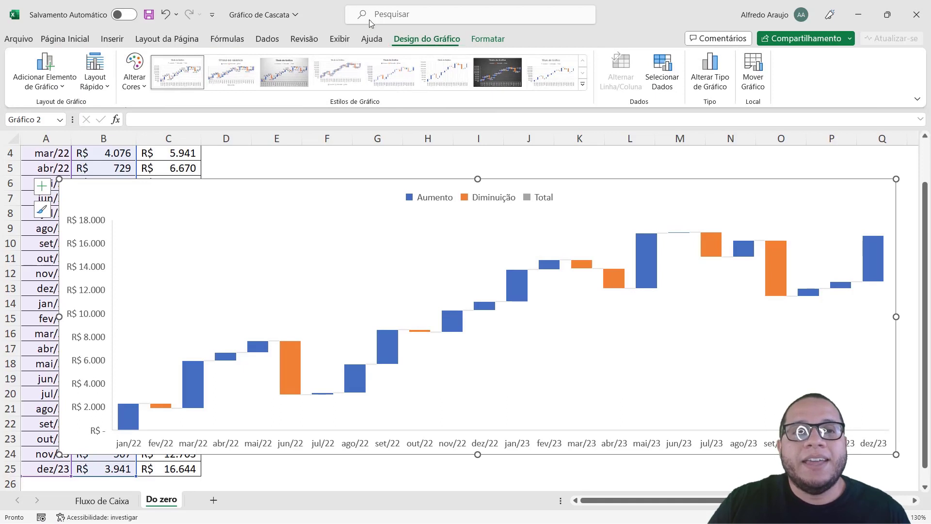
{"action": "left_click", "coordinate": [135, 72]}
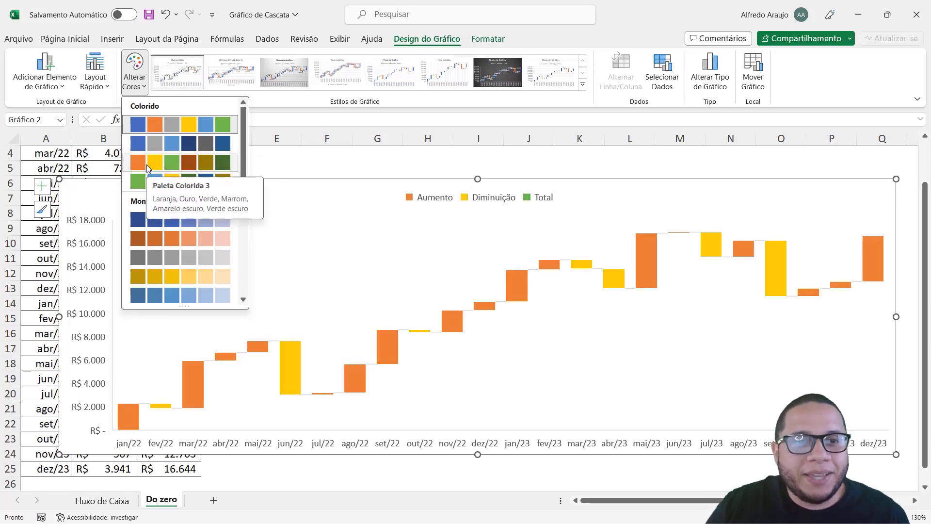
{"action": "scroll", "coordinate": [169, 263], "scroll_direction": "down", "scroll_amount": 3}
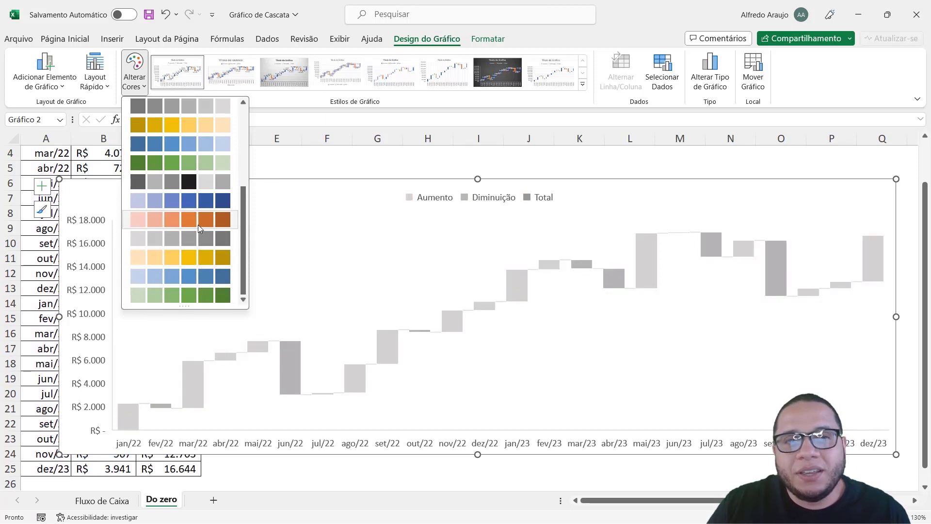
{"action": "scroll", "coordinate": [196, 221], "scroll_direction": "up", "scroll_amount": 5}
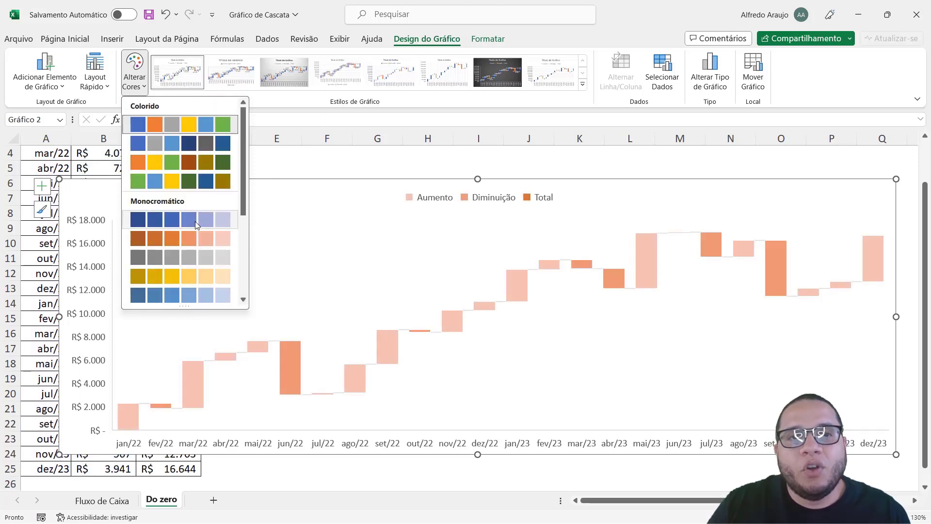
{"action": "left_click", "coordinate": [183, 167]}
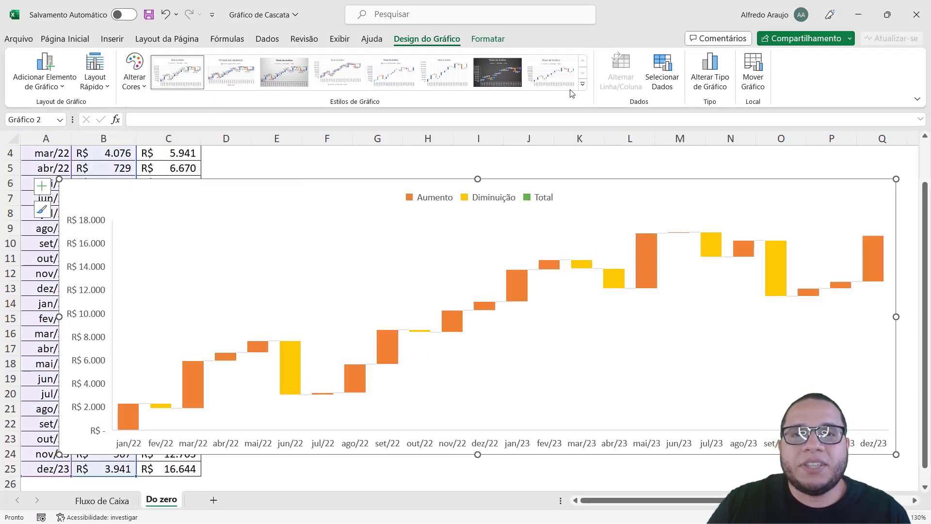
Step: Preview the alternative chart styles on the waterfall chart without applying one, and deselect the chart
{"action": "left_click", "coordinate": [582, 84]}
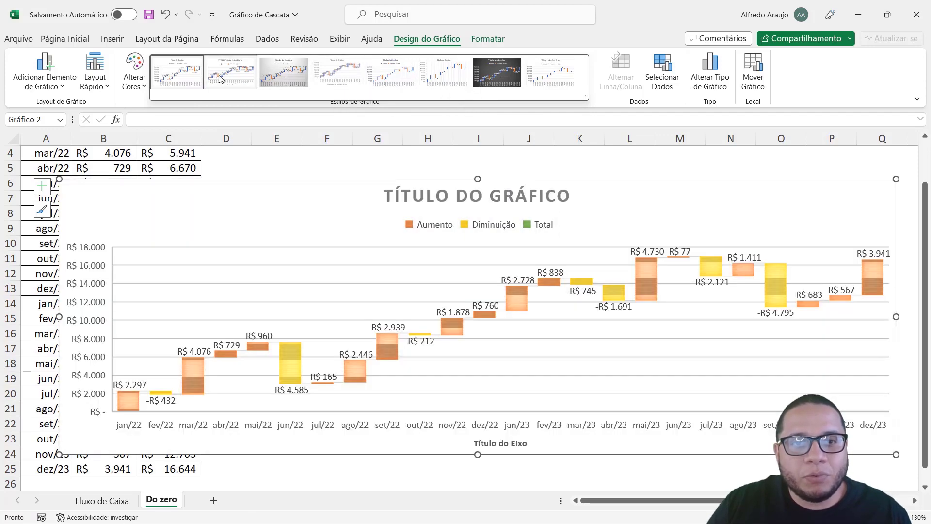
{"action": "left_click", "coordinate": [316, 162]}
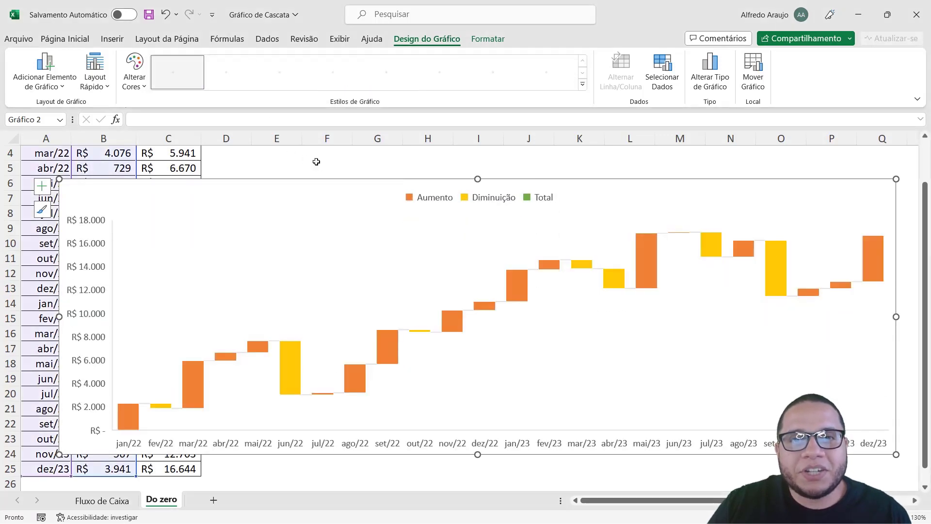
{"action": "left_click", "coordinate": [474, 468]}
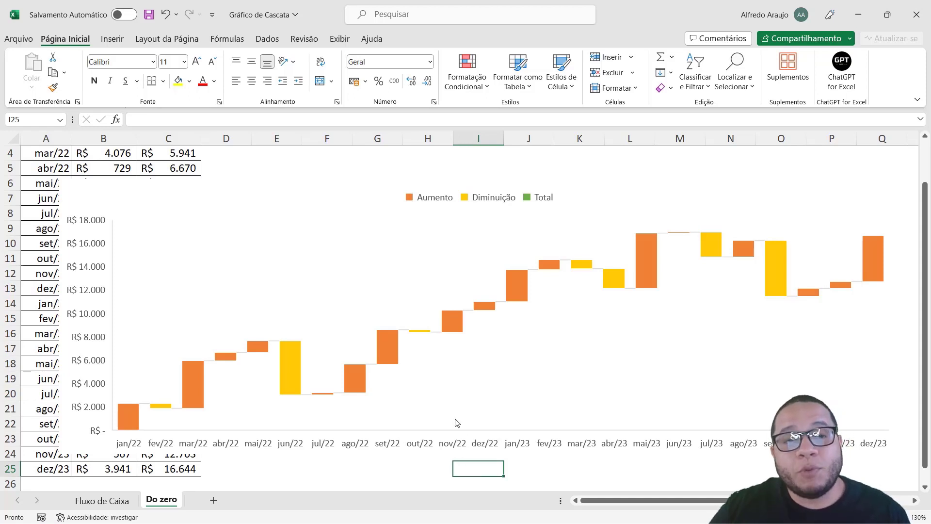
{"action": "mouse_move", "coordinate": [240, 373]}
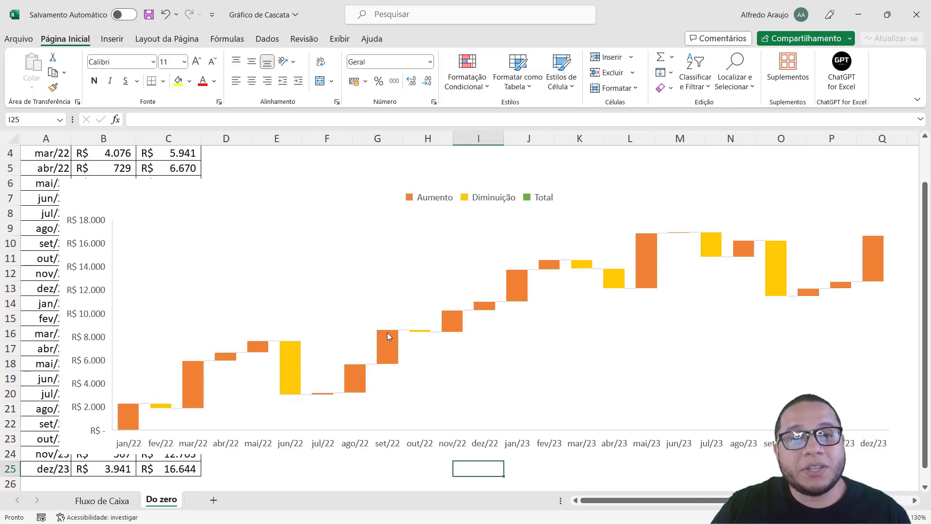
{"action": "mouse_move", "coordinate": [386, 331]}
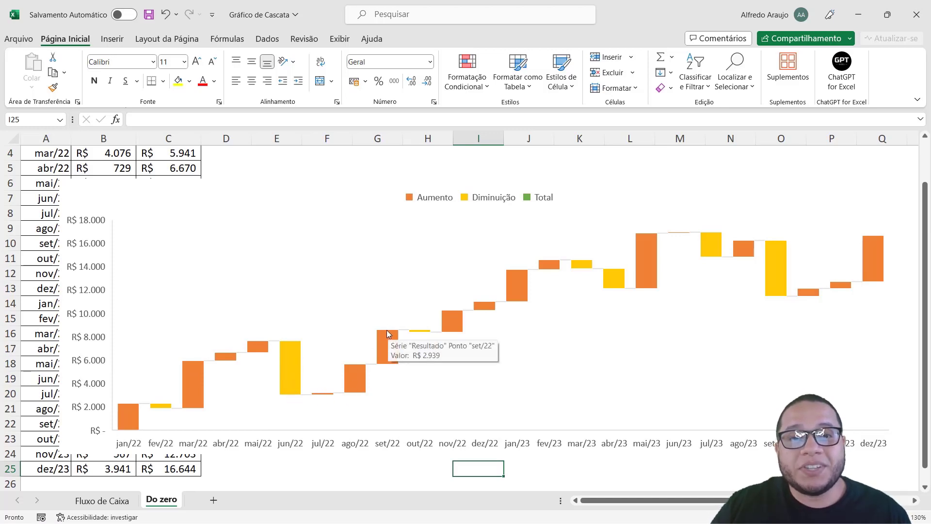